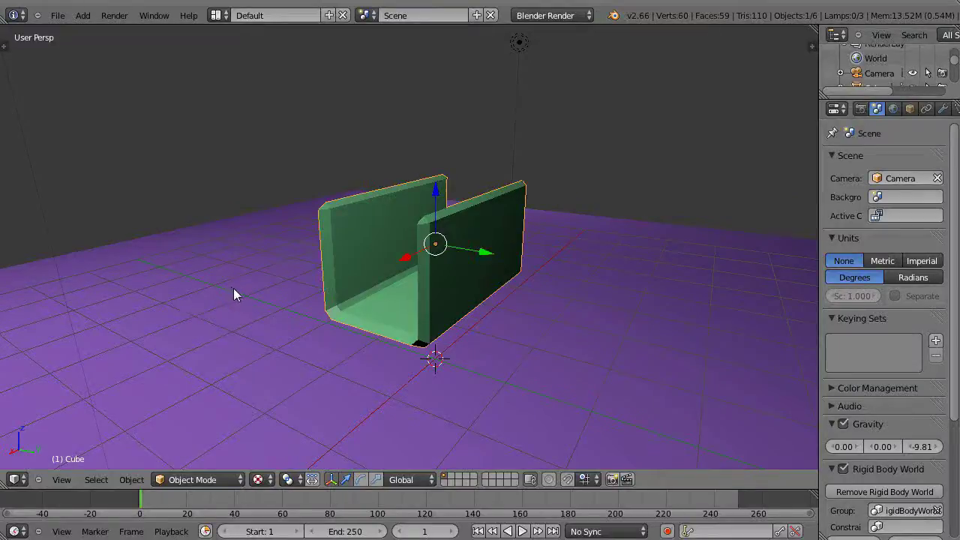
Place the 3D cursor beside the channel's base and look straight into the channel
{"action": "left_click", "coordinate": [392, 353]}
{"action": "scroll", "coordinate": [405, 350], "scroll_direction": "up", "scroll_amount": 4}
{"action": "scroll", "coordinate": [404, 350], "scroll_direction": "down", "scroll_amount": 2}
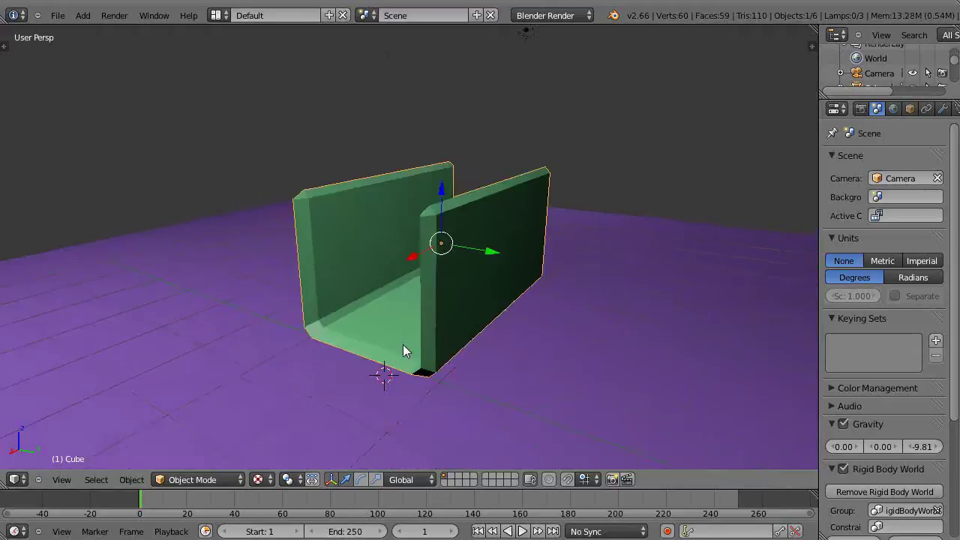
{"action": "mouse_move", "coordinate": [403, 344]}
{"action": "middle_mouse_down"}
{"action": "mouse_move", "coordinate": [455, 347]}
{"action": "mouse_move", "coordinate": [406, 342]}
{"action": "middle_mouse_up"}
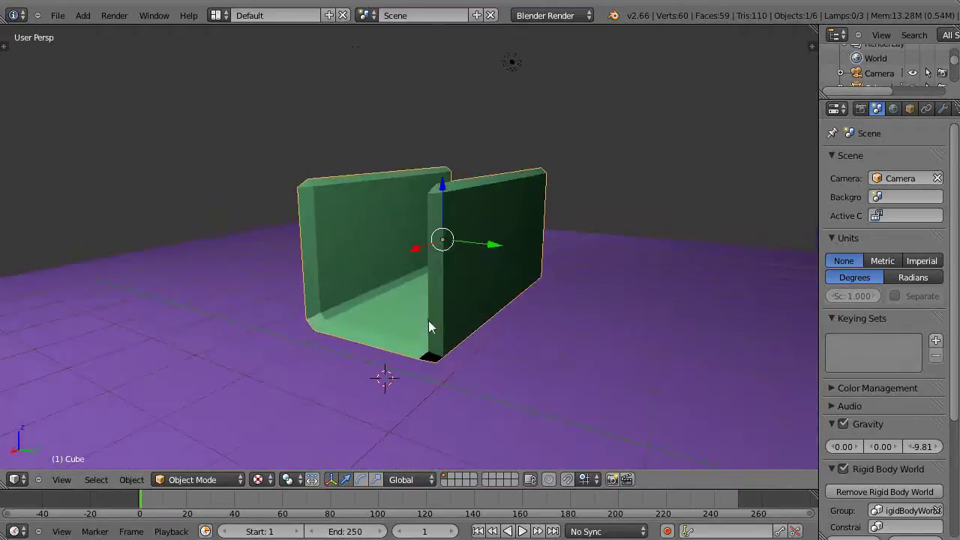
{"action": "scroll", "coordinate": [431, 330], "scroll_direction": "up", "scroll_amount": 2}
{"action": "scroll", "coordinate": [438, 315], "scroll_direction": "down", "scroll_amount": 2}
Orbit to a higher, frontal view of the channel
{"action": "mouse_move", "coordinate": [440, 300]}
{"action": "middle_mouse_down"}
{"action": "mouse_move", "coordinate": [491, 330]}
{"action": "mouse_move", "coordinate": [433, 322]}
{"action": "mouse_move", "coordinate": [414, 293]}
{"action": "mouse_move", "coordinate": [428, 304]}
{"action": "middle_mouse_up"}
{"action": "scroll", "coordinate": [415, 289], "scroll_direction": "up", "scroll_amount": 2}
{"action": "scroll", "coordinate": [415, 290], "scroll_direction": "down", "scroll_amount": 2}
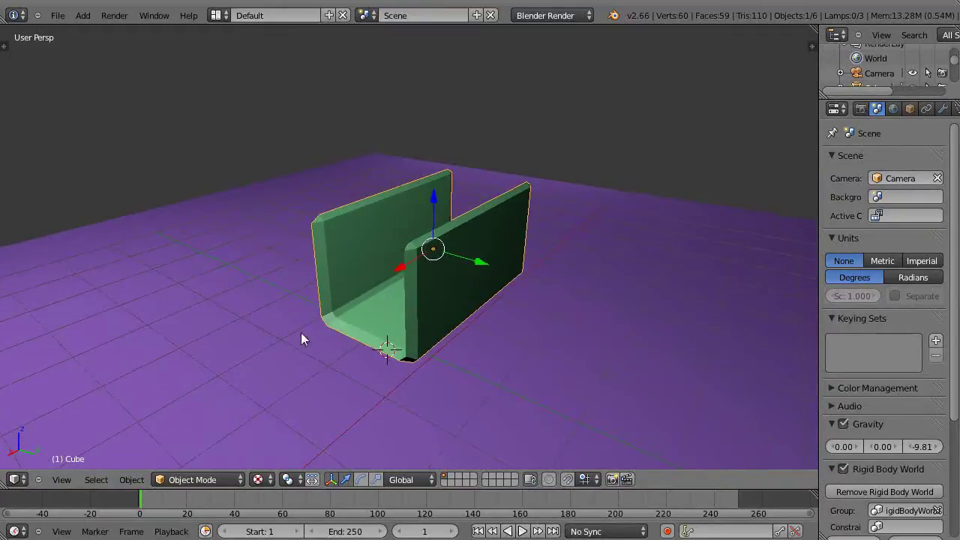
{"action": "scroll", "coordinate": [428, 364], "scroll_direction": "up", "scroll_amount": 1}
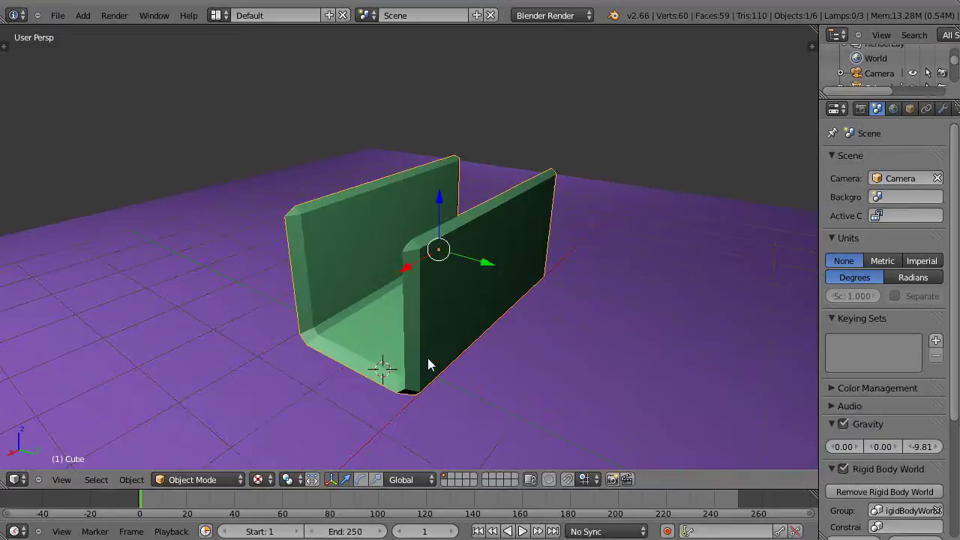
{"action": "middle_click_drag", "start_coordinate": [428, 360], "coordinate": [445, 340]}
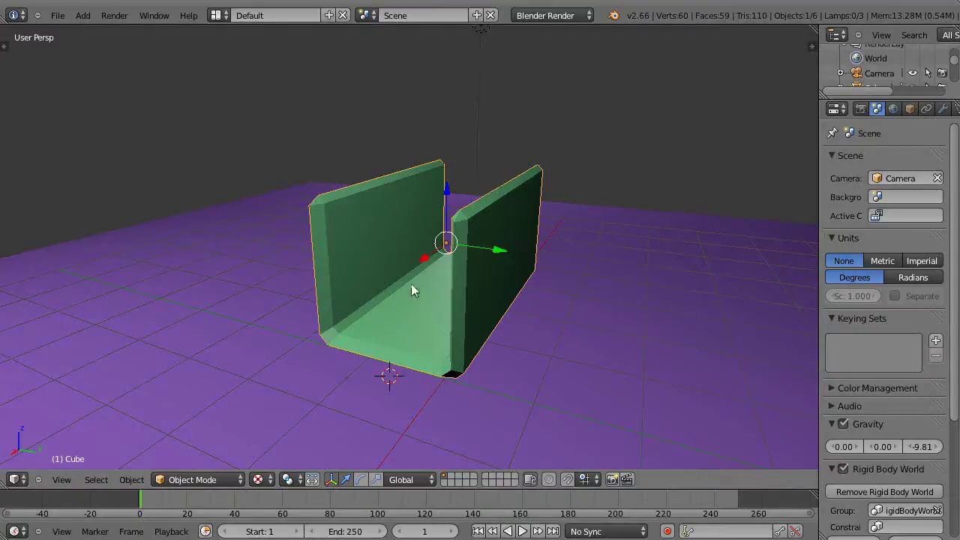
{"action": "scroll", "coordinate": [480, 323], "scroll_direction": "up", "scroll_amount": 2}
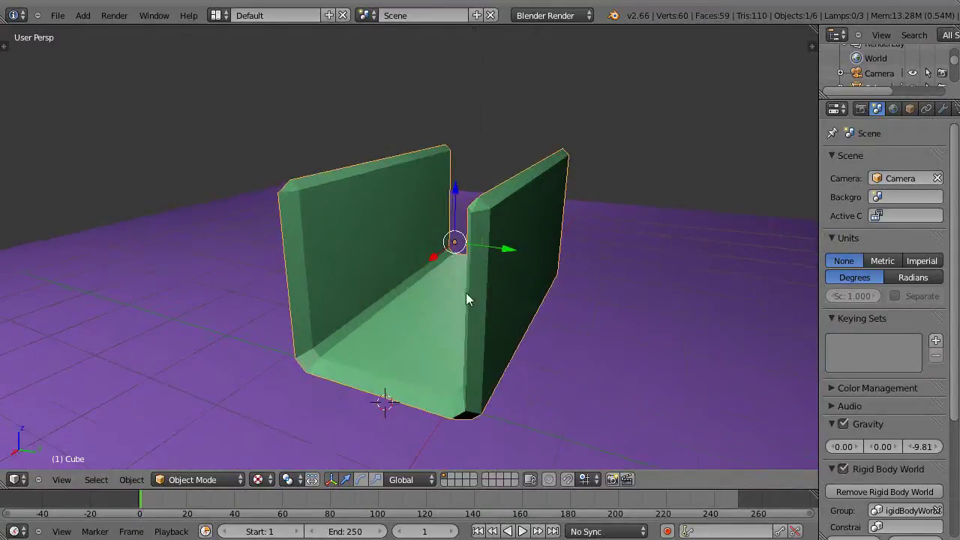
{"action": "scroll", "coordinate": [485, 338], "scroll_direction": "down", "scroll_amount": 2}
{"action": "middle_click_drag", "start_coordinate": [484, 338], "coordinate": [458, 349]}
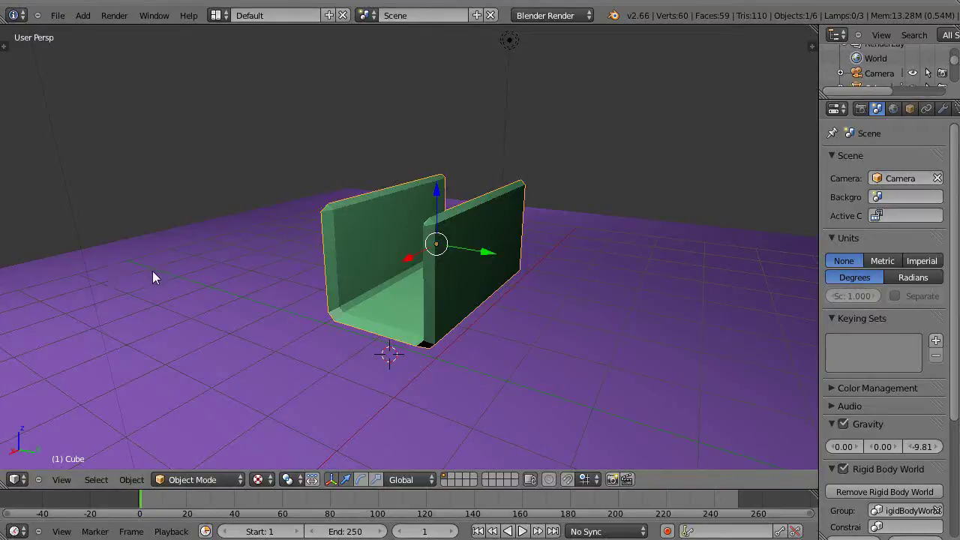
Toggle the Tool Shelf and Properties panel on and off, cancelling a stray rotation
{"action": "key", "text": "t"}
{"action": "key", "text": "t"}
{"action": "key", "text": "n"}
{"action": "key", "text": "r"}
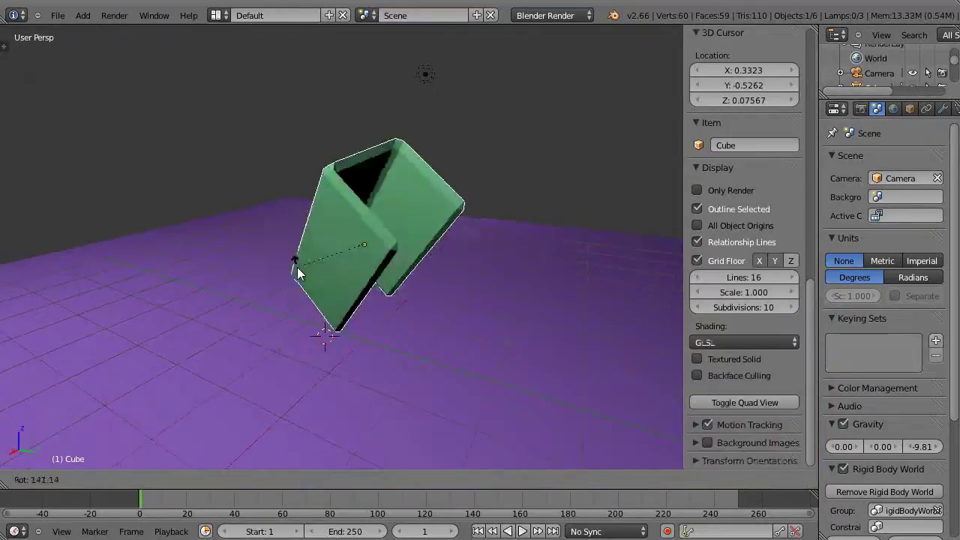
{"action": "right_click", "coordinate": [300, 272]}
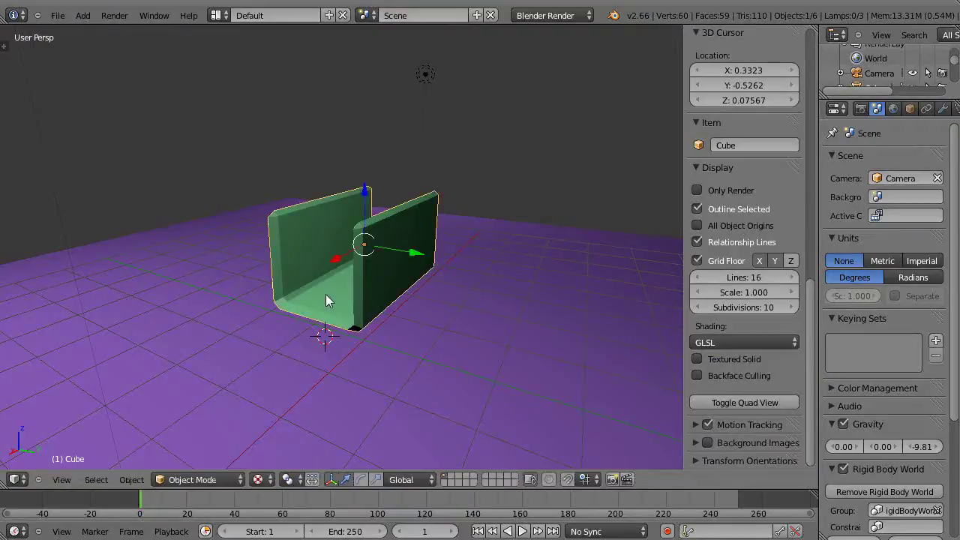
{"action": "key", "text": "t"}
{"action": "key", "text": "t"}
{"action": "key", "text": "n"}
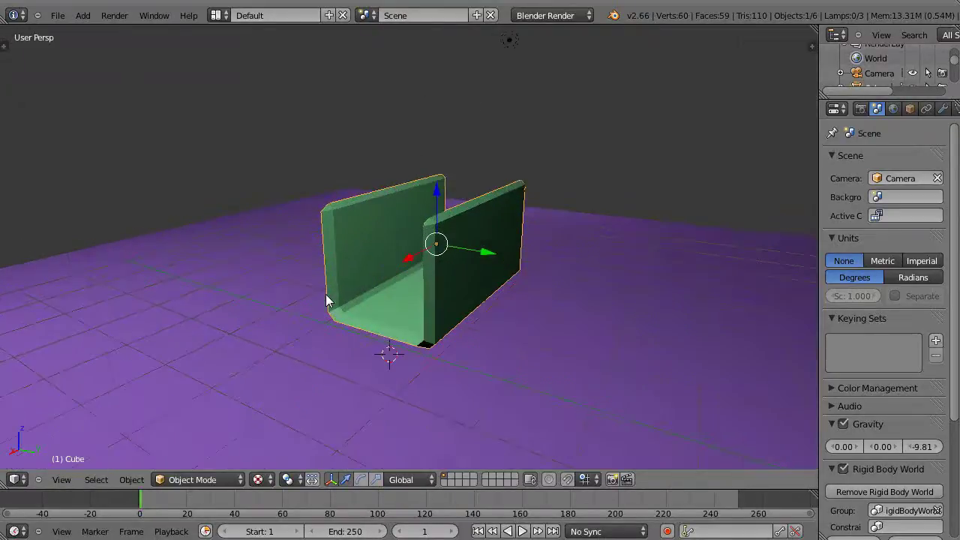
Enable Region Overlap in the User Preferences System settings, then close the preferences
{"action": "left_click", "coordinate": [57, 17]}
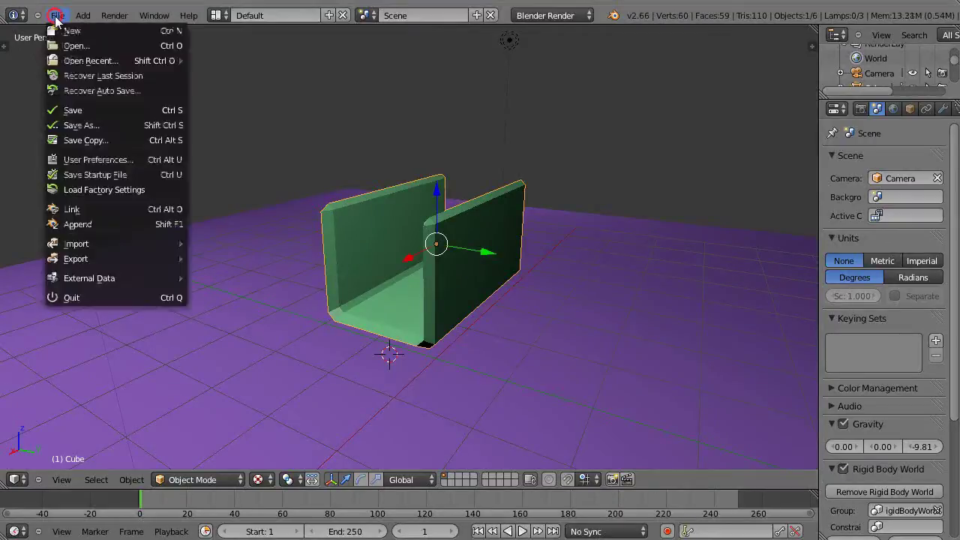
{"action": "left_click", "coordinate": [86, 164]}
{"action": "left_click", "coordinate": [70, 268]}
{"action": "left_click_drag", "start_coordinate": [211, 212], "coordinate": [355, 90]}
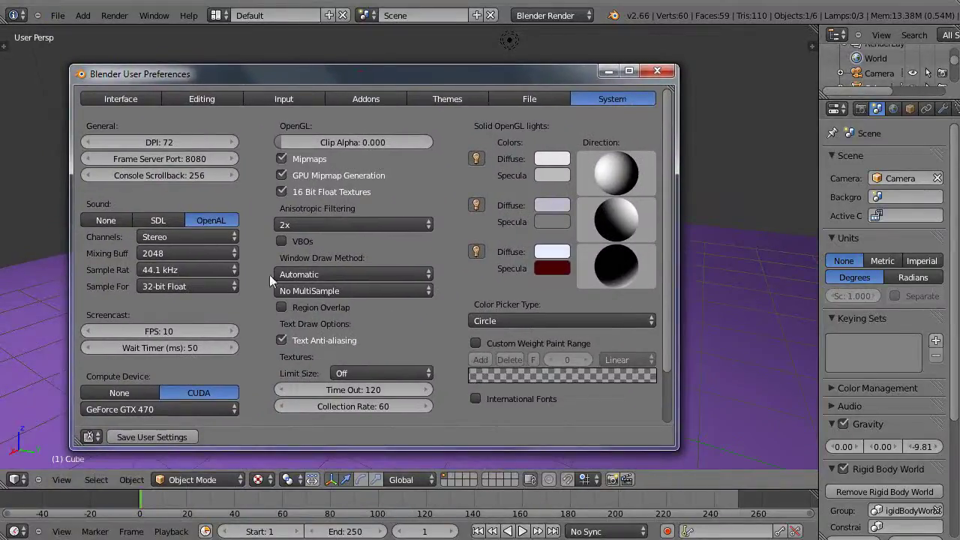
{"action": "left_click", "coordinate": [281, 307]}
{"action": "left_click", "coordinate": [655, 69]}
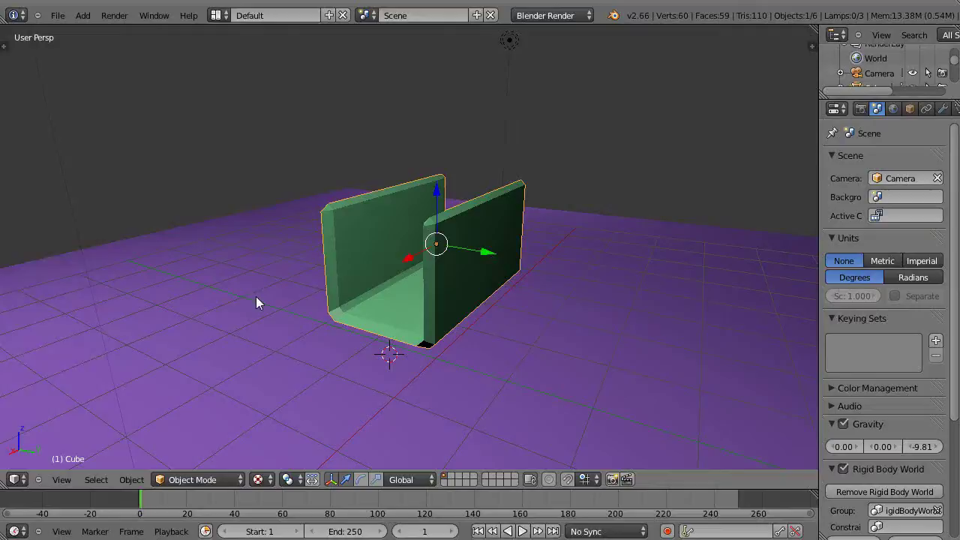
Toggle T and N until Tool Shelf and Properties panel both show, then orbit and zoom
{"action": "key", "text": "t"}
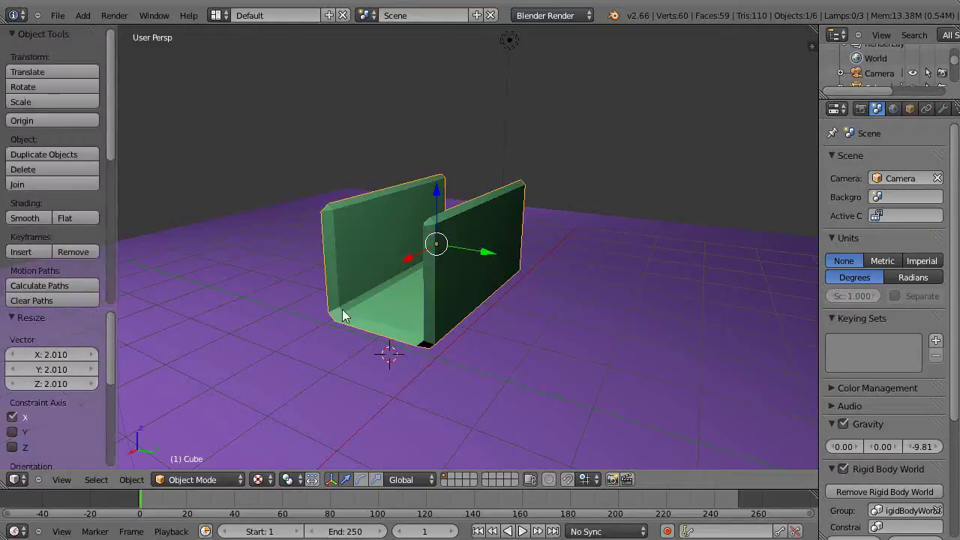
{"action": "key", "text": "t"}
{"action": "key", "text": "t"}
{"action": "key", "text": "t"}
{"action": "key", "text": "n"}
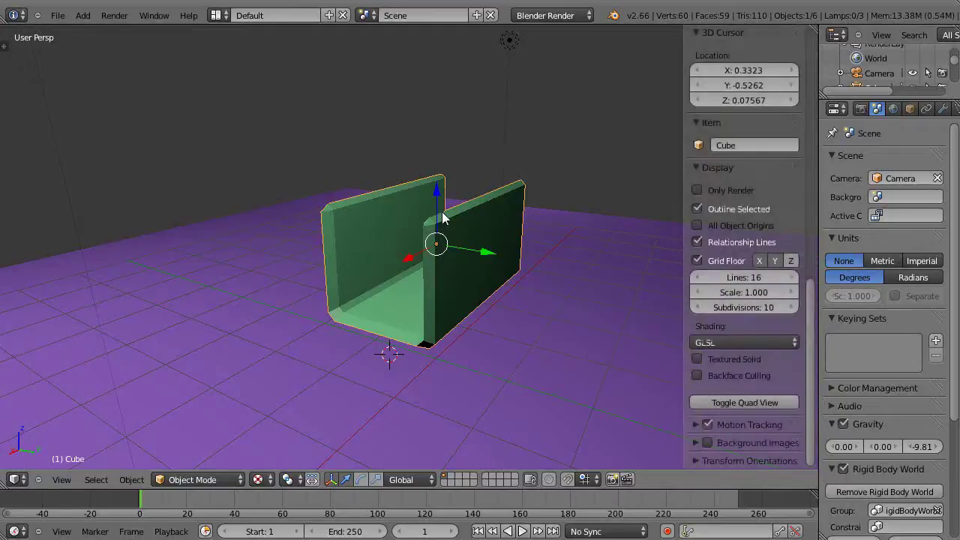
{"action": "key", "text": "n"}
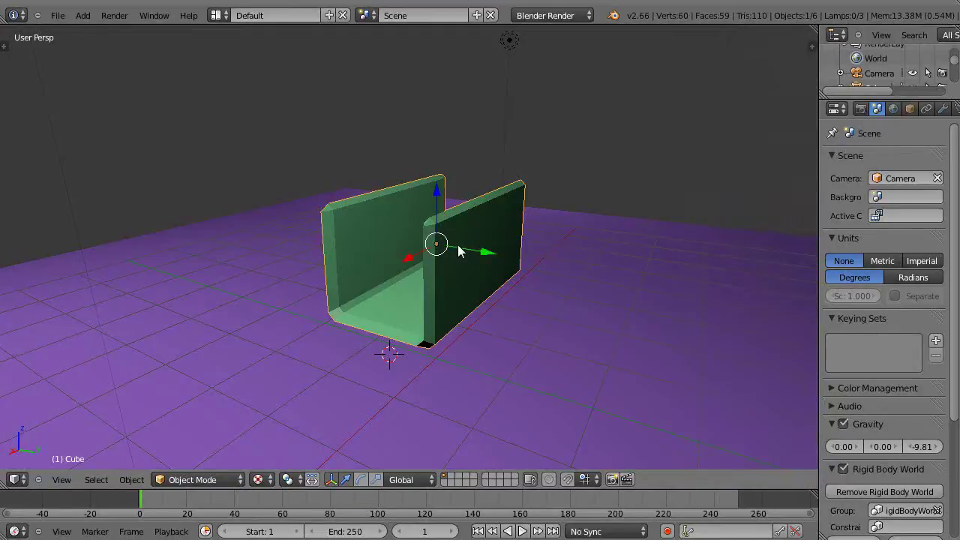
{"action": "key", "text": "t"}
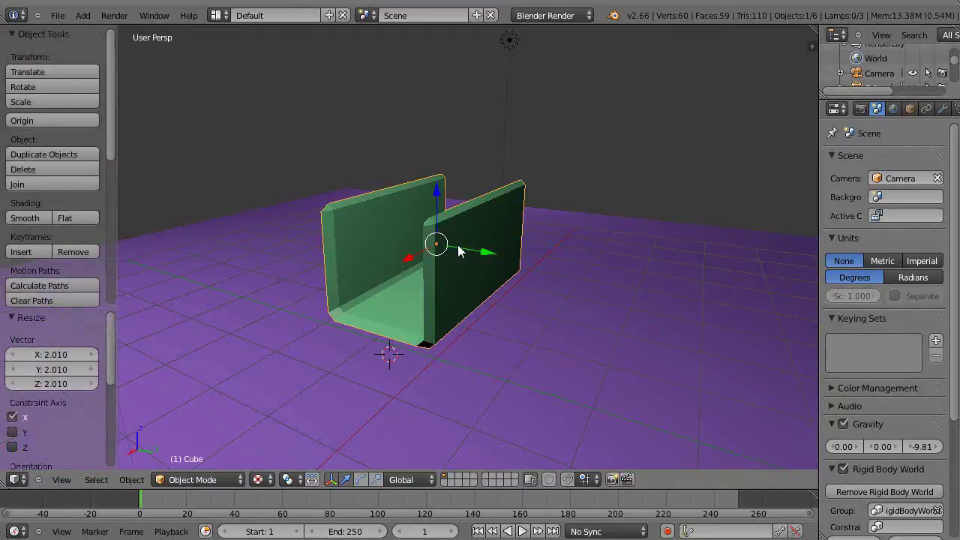
{"action": "key", "text": "n"}
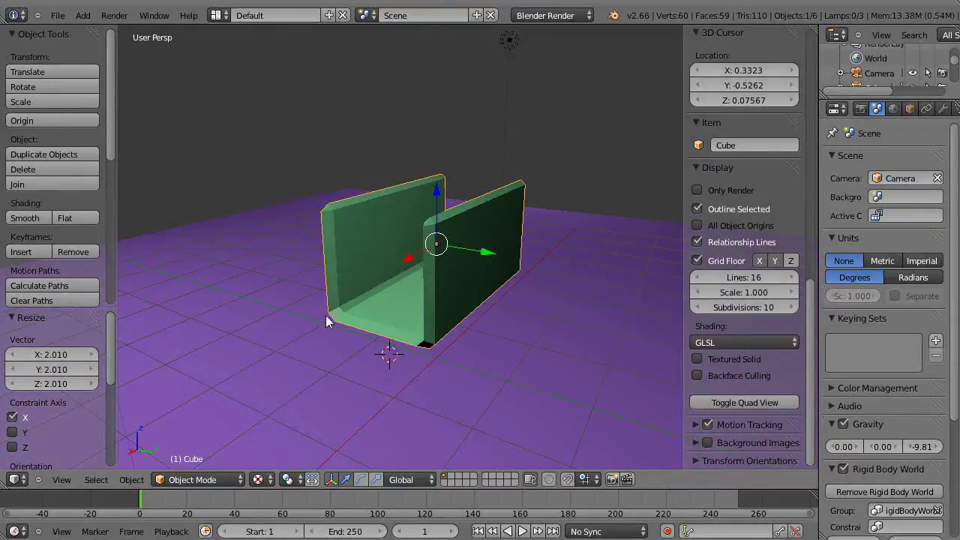
{"action": "middle_click_drag", "start_coordinate": [396, 311], "coordinate": [450, 301]}
{"action": "scroll", "coordinate": [461, 292], "scroll_direction": "down", "scroll_amount": 1}
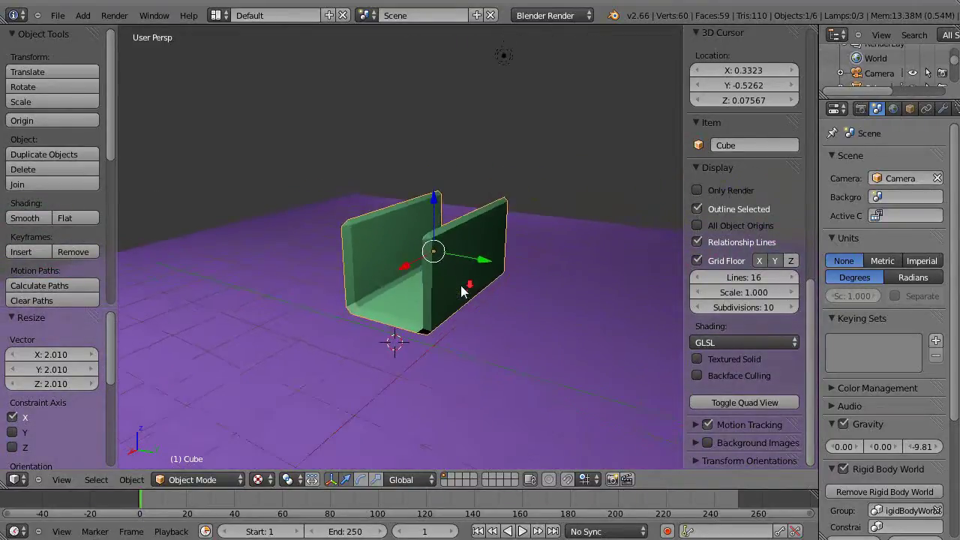
{"action": "scroll", "coordinate": [460, 293], "scroll_direction": "up", "scroll_amount": 3}
{"action": "scroll", "coordinate": [460, 297], "scroll_direction": "down", "scroll_amount": 1}
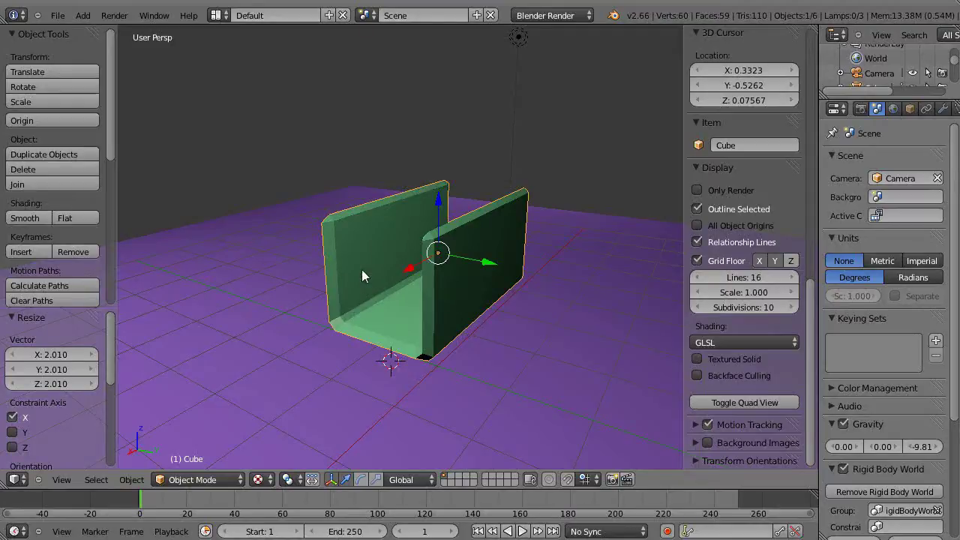
Hide both side panels and snap the 3D cursor to the channel's origin
{"action": "key", "text": "t"}
{"action": "key", "text": "n"}
{"action": "scroll", "coordinate": [428, 223], "scroll_direction": "up", "scroll_amount": 3}
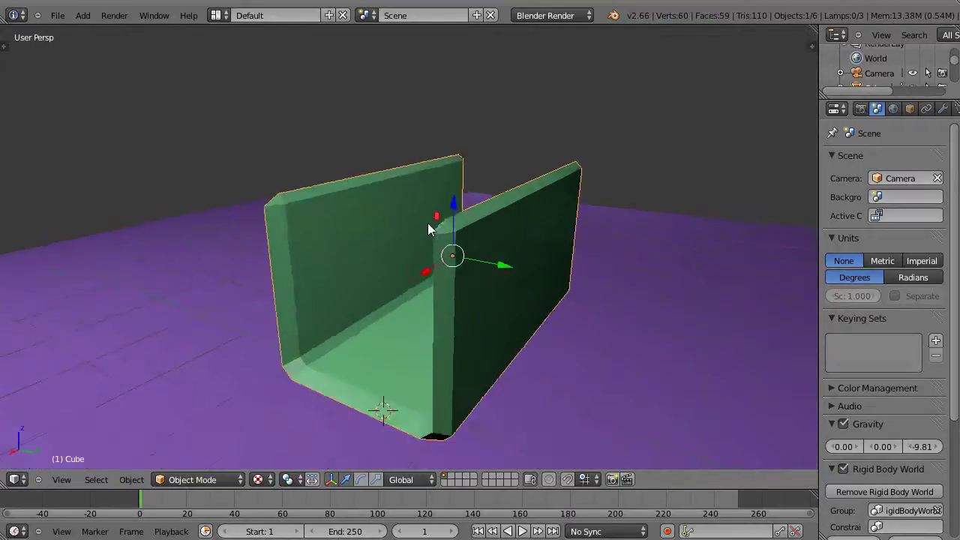
{"action": "scroll", "coordinate": [428, 222], "scroll_direction": "down", "scroll_amount": 2}
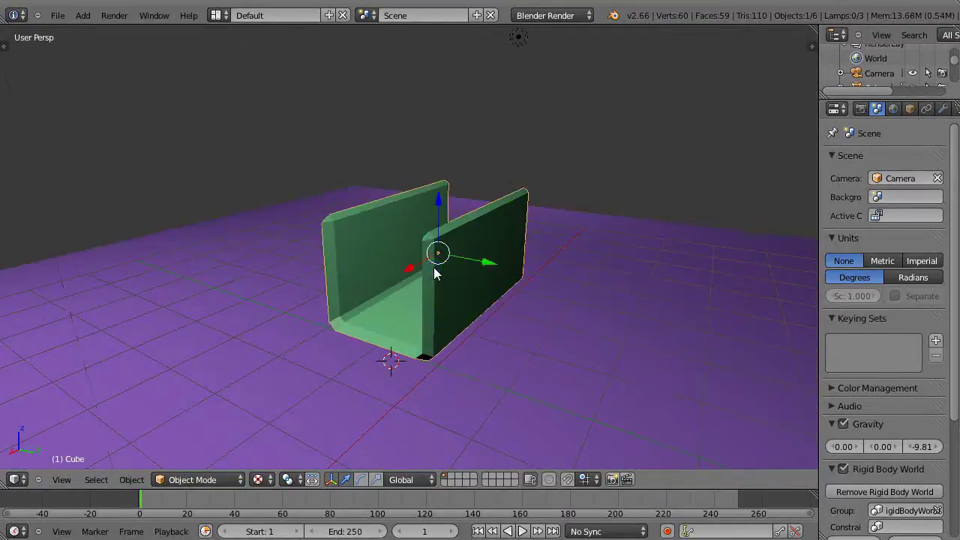
{"action": "key", "text": "shift+s"}
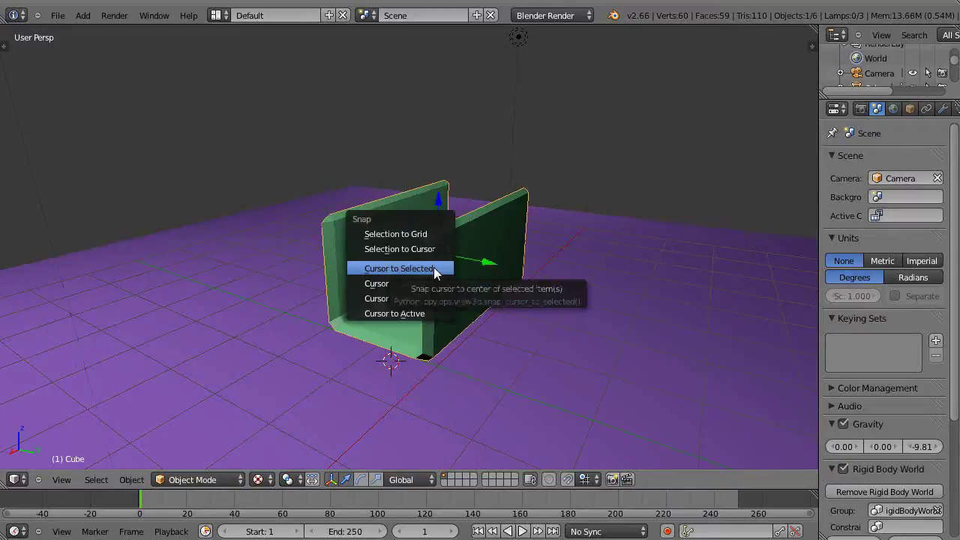
{"action": "left_click", "coordinate": [435, 268]}
Delete the old channel and add a new mesh cube in its place
{"action": "key", "text": "x"}
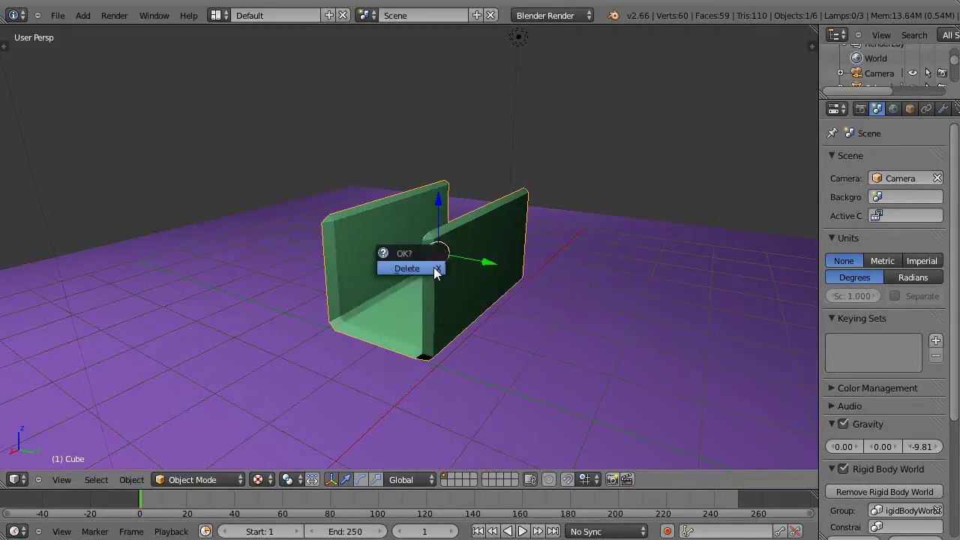
{"action": "left_click", "coordinate": [408, 268]}
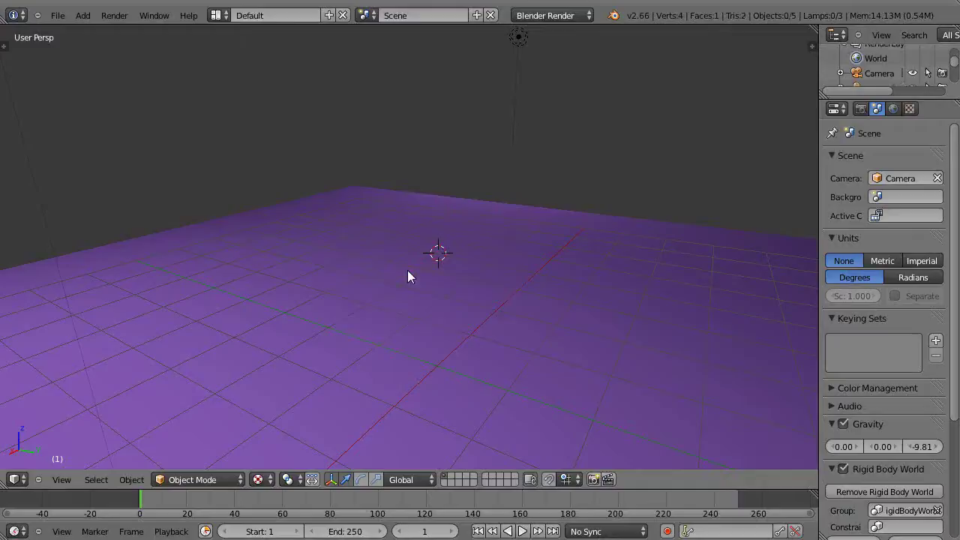
{"action": "key", "text": "shift+a"}
{"action": "mouse_move", "coordinate": [407, 270]}
{"action": "left_click", "coordinate": [459, 286]}
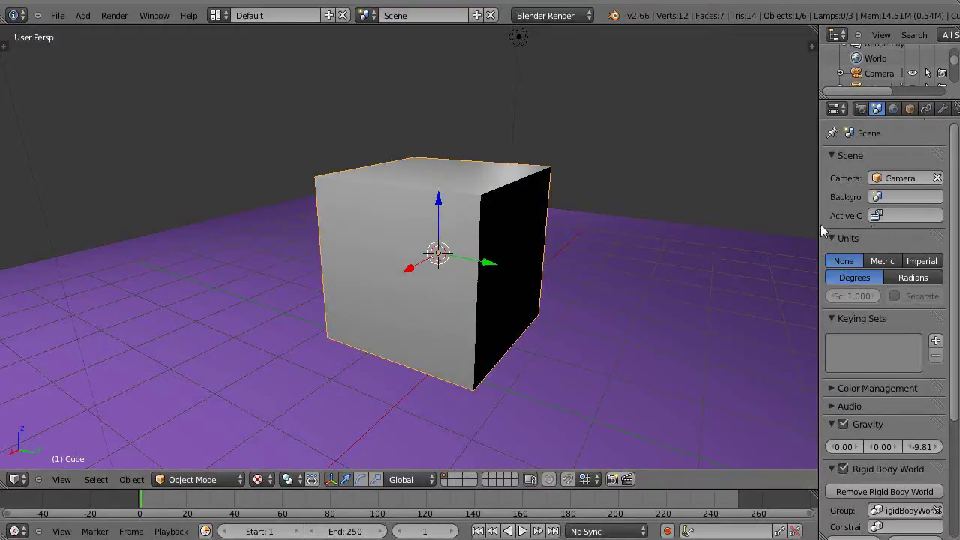
Assign the existing green 'Material' to the new cube in the Material tab
{"action": "left_click_drag", "start_coordinate": [818, 225], "coordinate": [759, 226]}
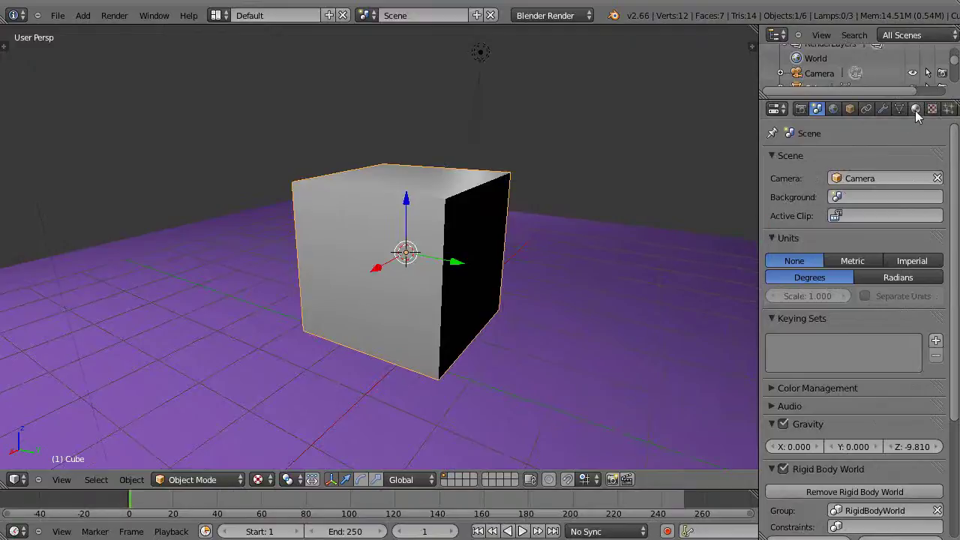
{"action": "left_click", "coordinate": [915, 110]}
{"action": "left_click", "coordinate": [778, 209]}
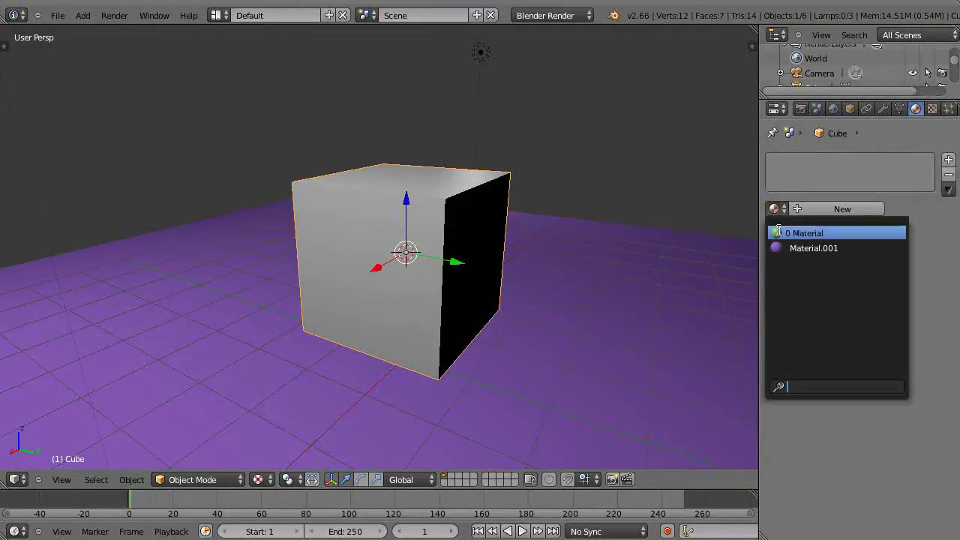
{"action": "left_click", "coordinate": [795, 231]}
{"action": "middle_click_drag", "start_coordinate": [600, 288], "coordinate": [488, 343]}
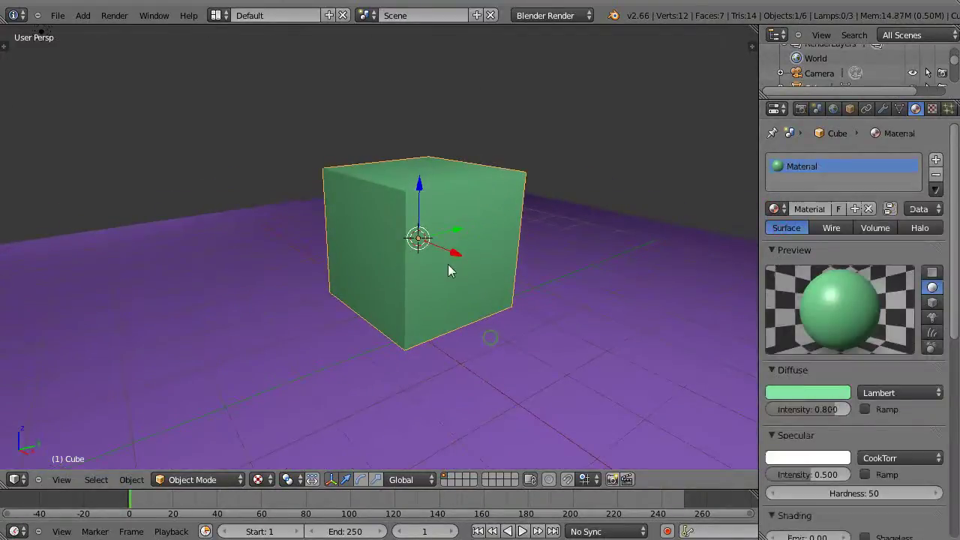
{"action": "middle_click_drag", "start_coordinate": [450, 268], "coordinate": [464, 291]}
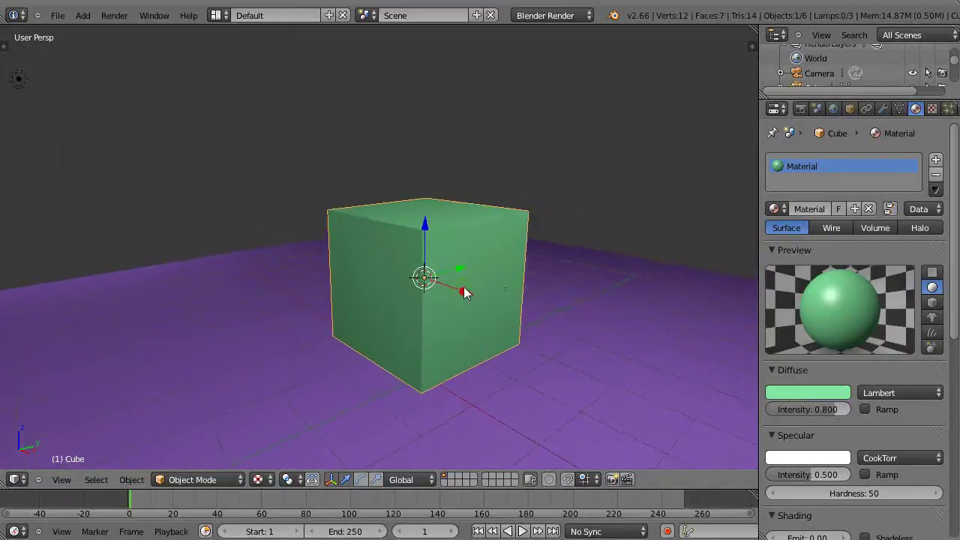
Enter Edit Mode and try the face inset, cancelling it both times
{"action": "key", "text": "Tab"}
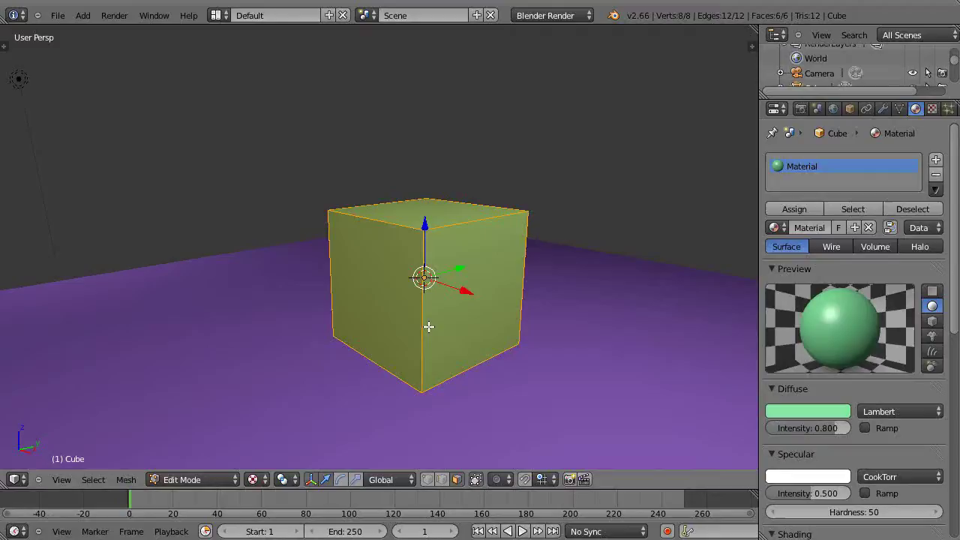
{"action": "key", "text": "ctrl+f"}
{"action": "key", "text": "i"}
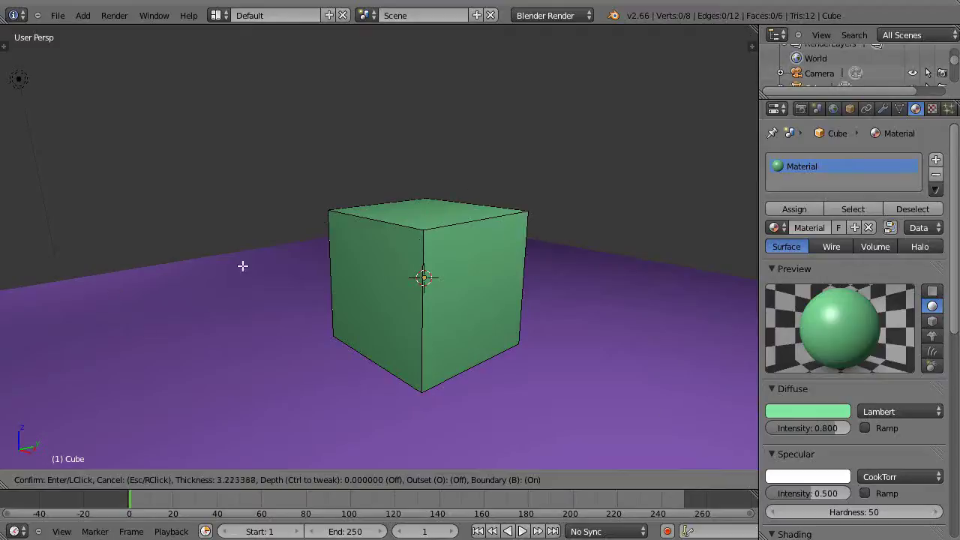
{"action": "key", "text": "Escape"}
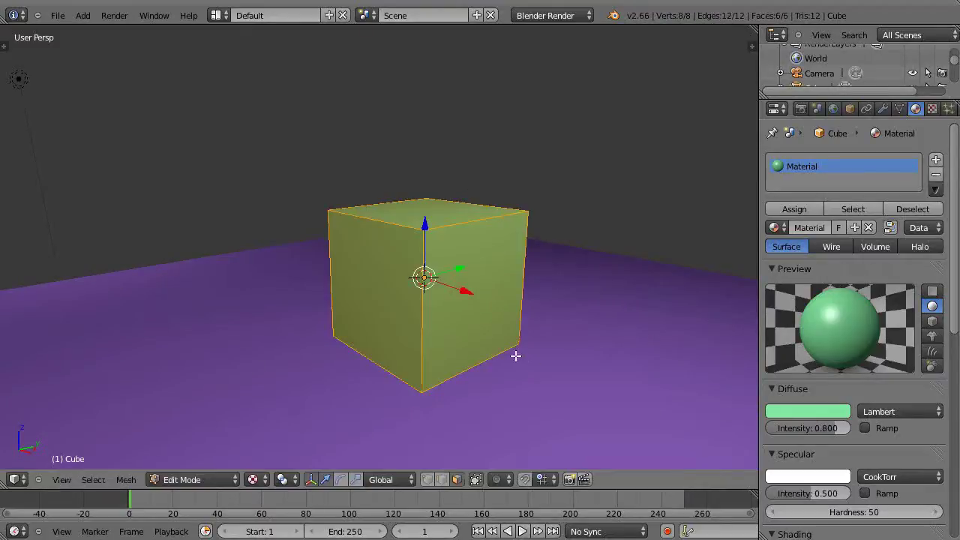
{"action": "key", "text": "ctrl+f"}
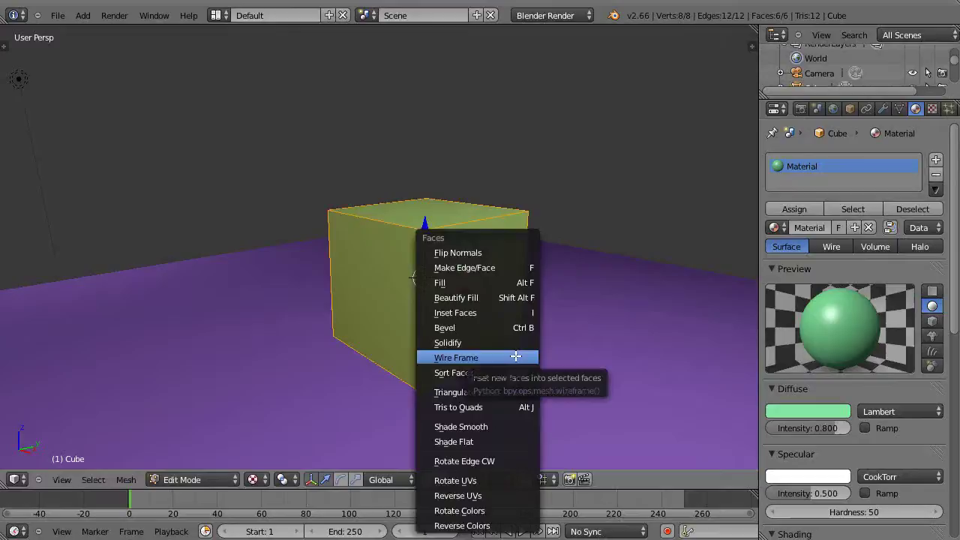
{"action": "left_click", "coordinate": [506, 314]}
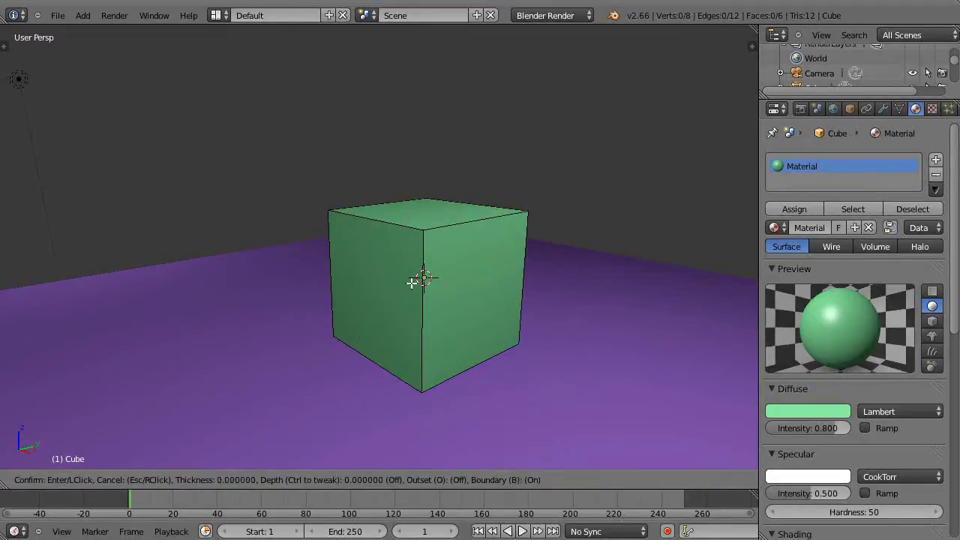
{"action": "key", "text": "Escape"}
Select the cube's right and top faces and inset them about 0.166 thick
{"action": "right_click", "coordinate": [447, 282]}
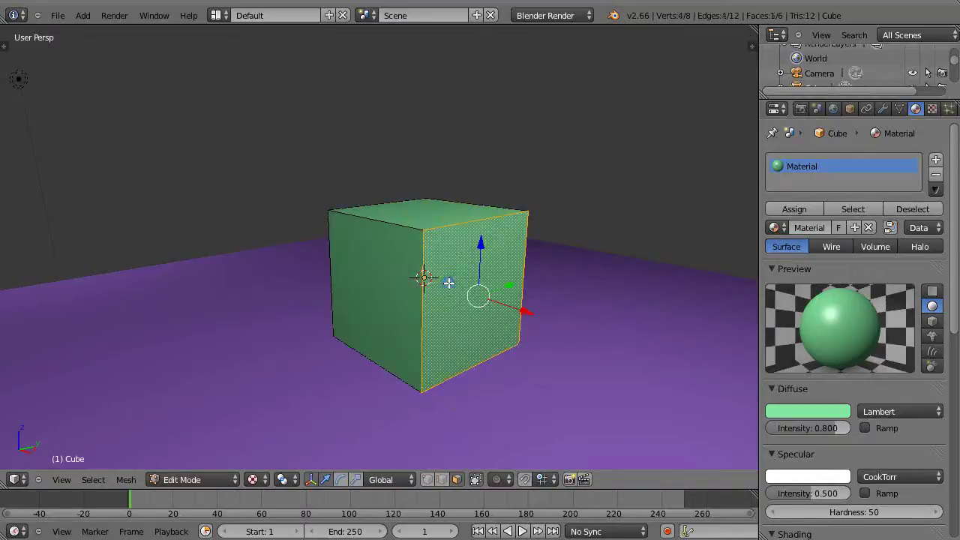
{"action": "right_click", "coordinate": [430, 217], "text": "shift"}
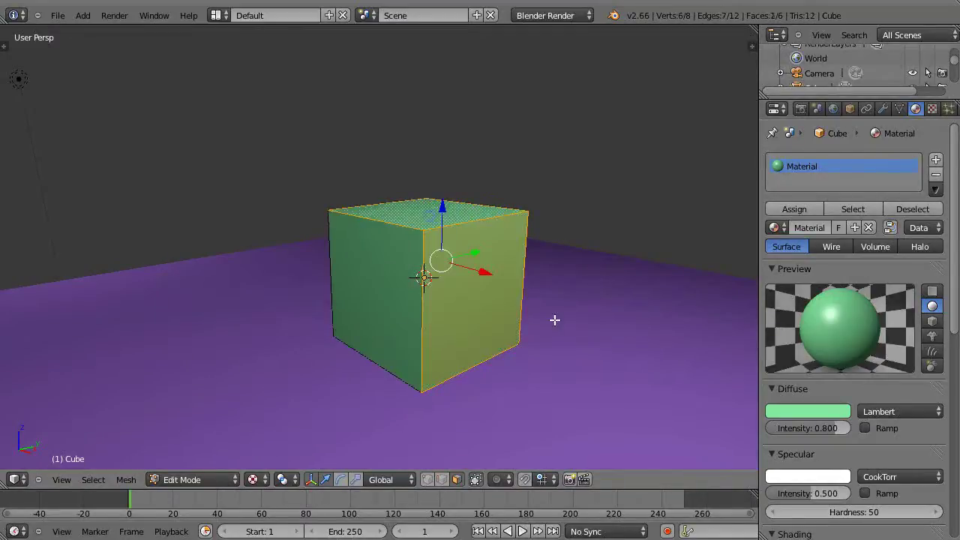
{"action": "middle_click_drag", "start_coordinate": [555, 322], "coordinate": [525, 353]}
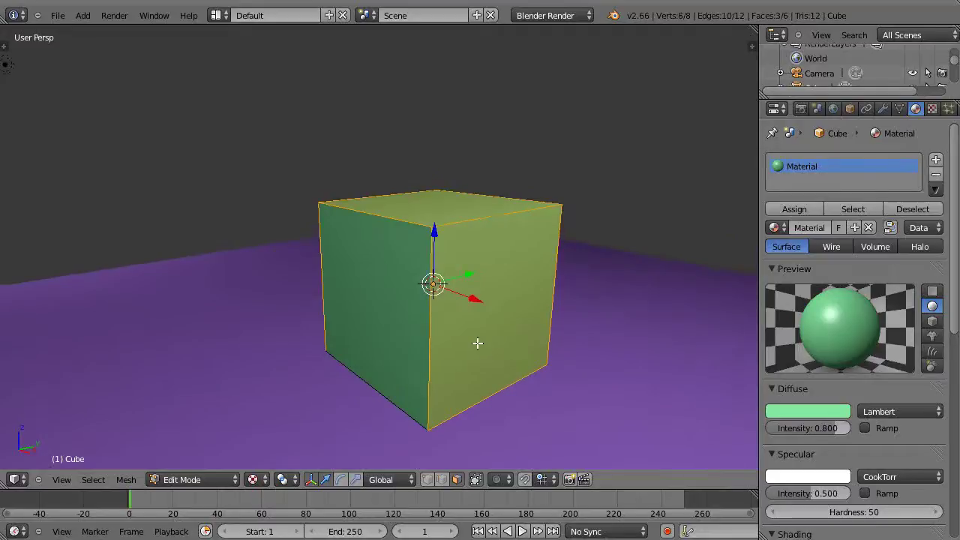
{"action": "scroll", "coordinate": [479, 343], "scroll_direction": "down", "scroll_amount": 3}
{"action": "scroll", "coordinate": [485, 339], "scroll_direction": "up", "scroll_amount": 1}
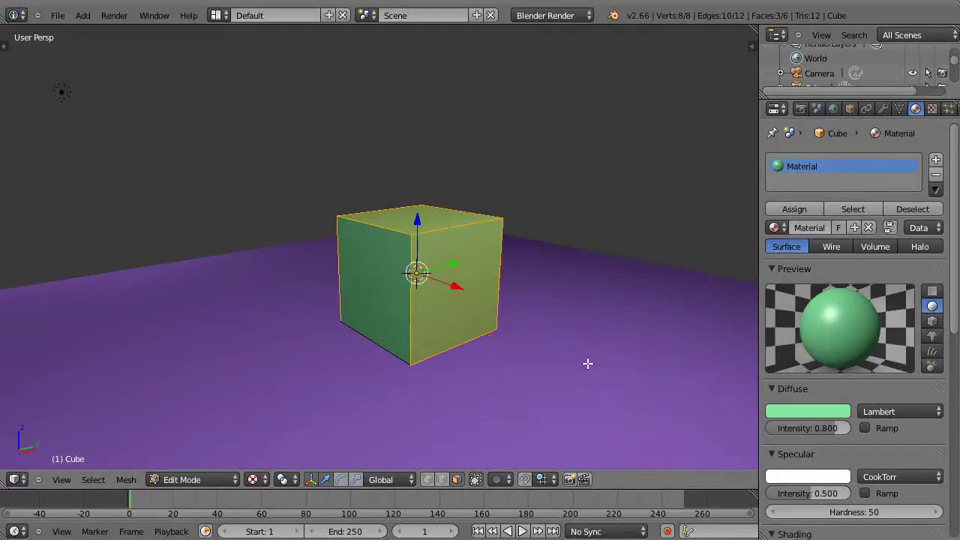
{"action": "key", "text": "i"}
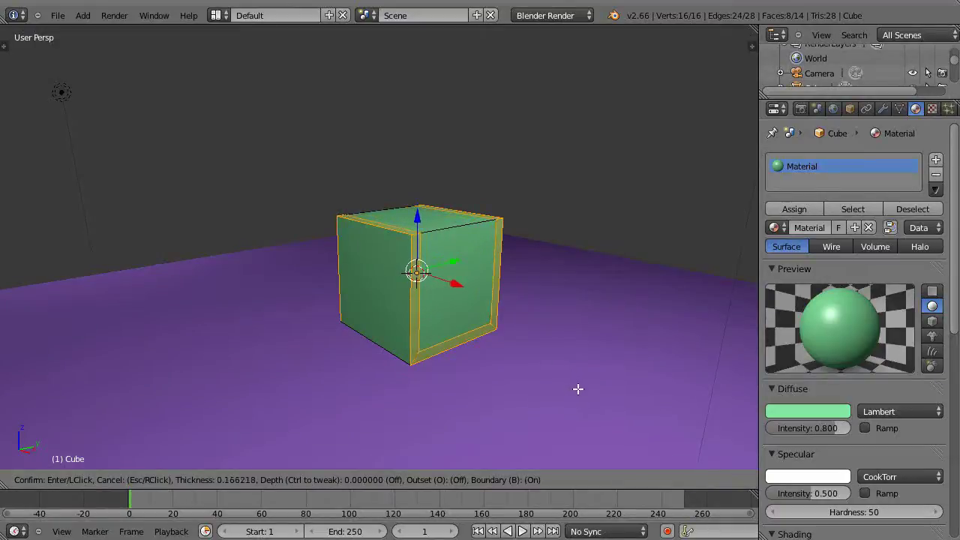
{"action": "left_click", "coordinate": [574, 386]}
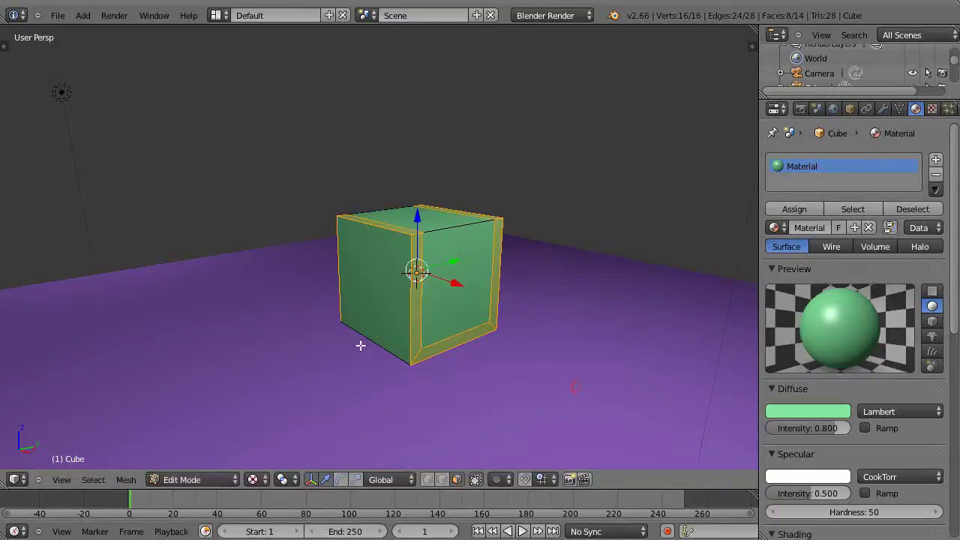
{"action": "middle_click_drag", "start_coordinate": [360, 345], "coordinate": [337, 360]}
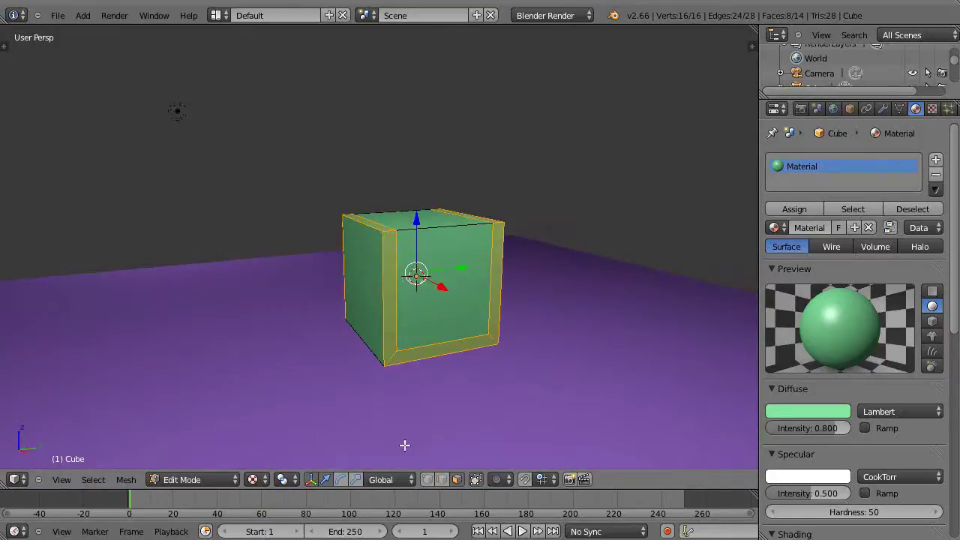
Select the three inner inset faces and delete them to open the cube
{"action": "right_click", "coordinate": [444, 301]}
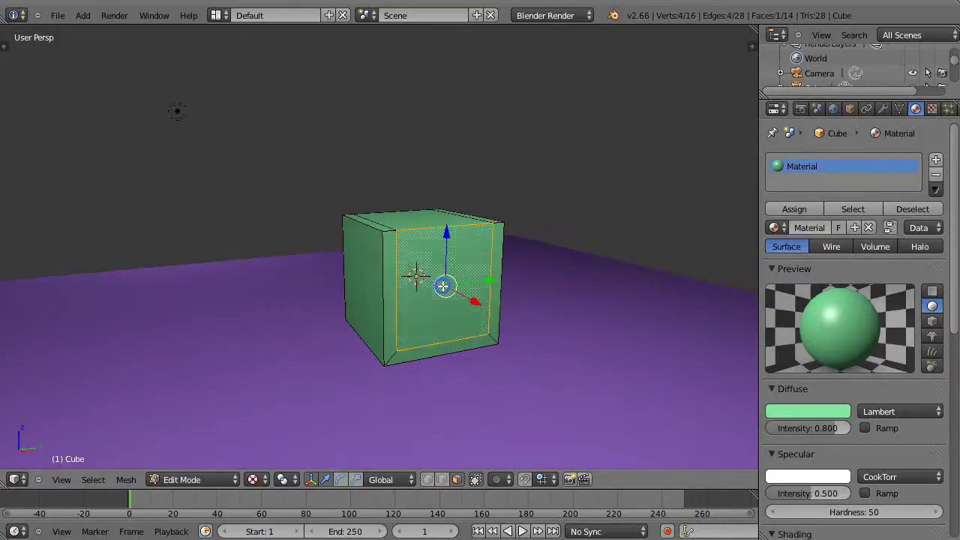
{"action": "right_click", "coordinate": [425, 221], "text": "shift"}
{"action": "middle_click_drag", "start_coordinate": [306, 279], "coordinate": [542, 315]}
{"action": "right_click", "coordinate": [325, 280], "text": "shift"}
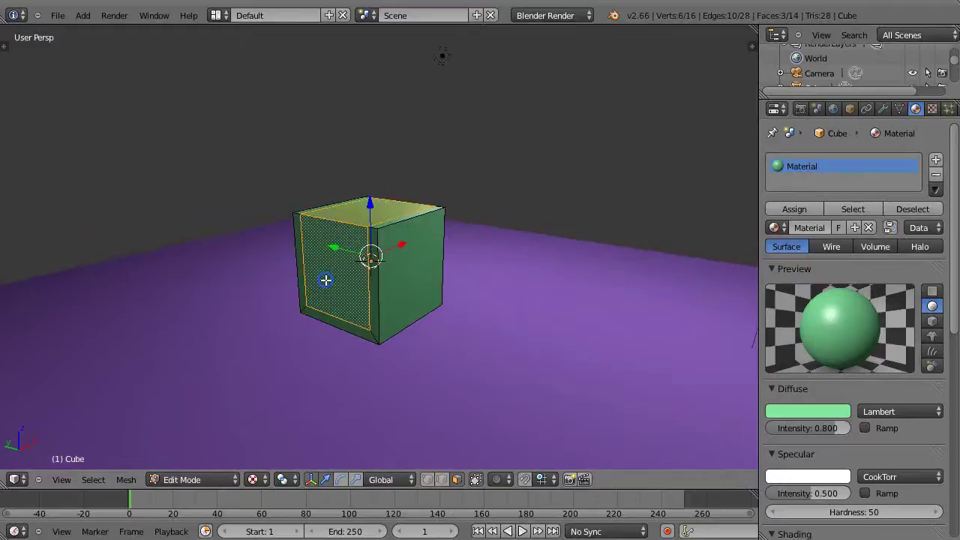
{"action": "key", "text": "x"}
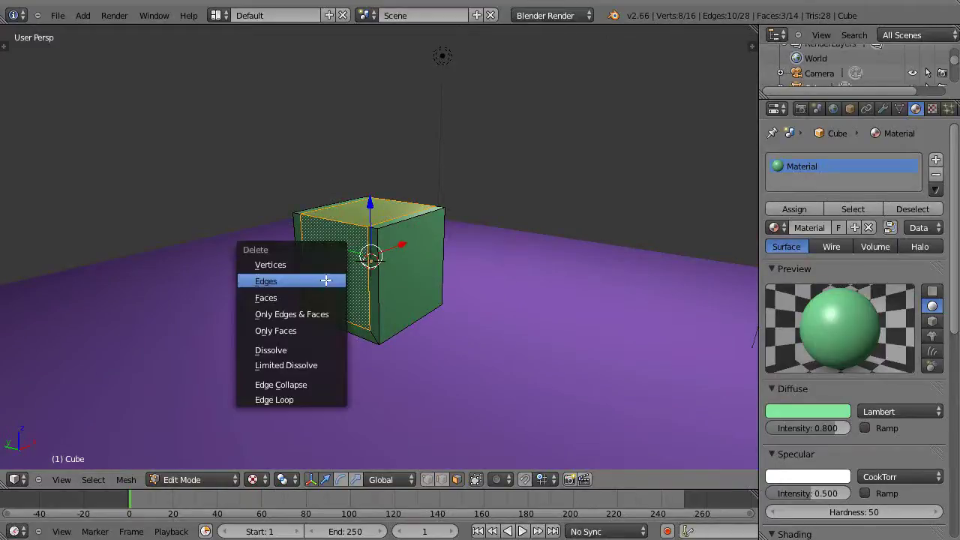
{"action": "left_click", "coordinate": [280, 337]}
{"action": "middle_click_drag", "start_coordinate": [326, 322], "coordinate": [369, 310]}
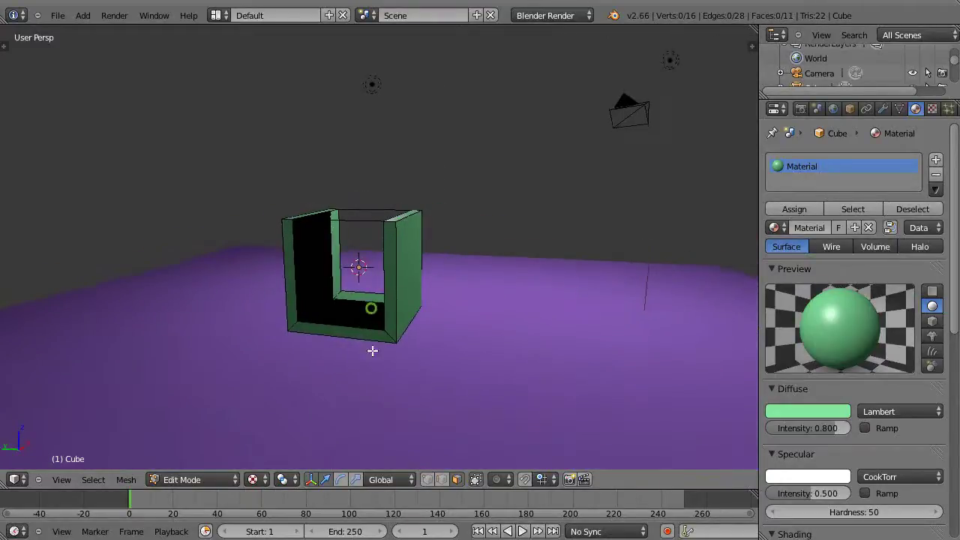
In edge select mode, delete the two selected top edges
{"action": "left_click", "coordinate": [443, 480]}
{"action": "right_click", "coordinate": [363, 211]}
{"action": "right_click", "coordinate": [363, 212], "text": "shift"}
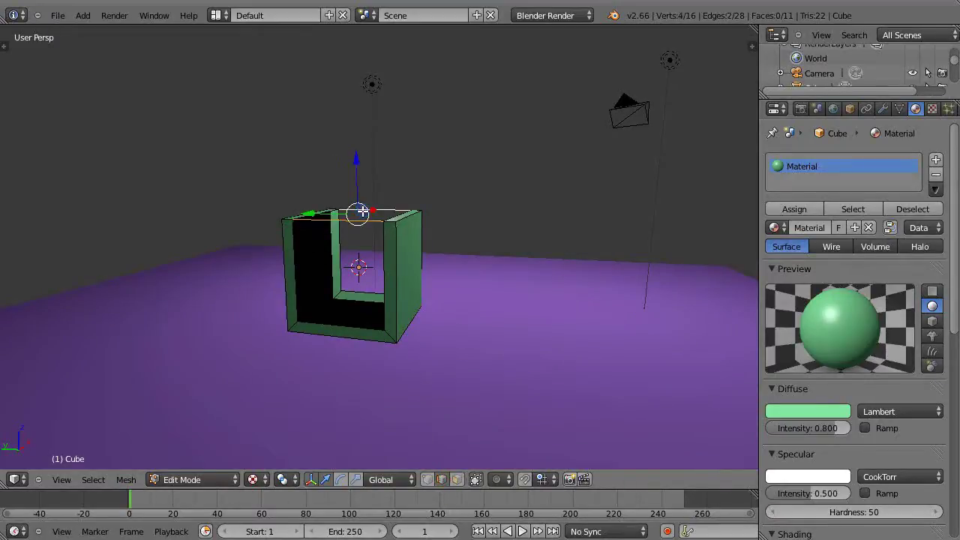
{"action": "key", "text": "x"}
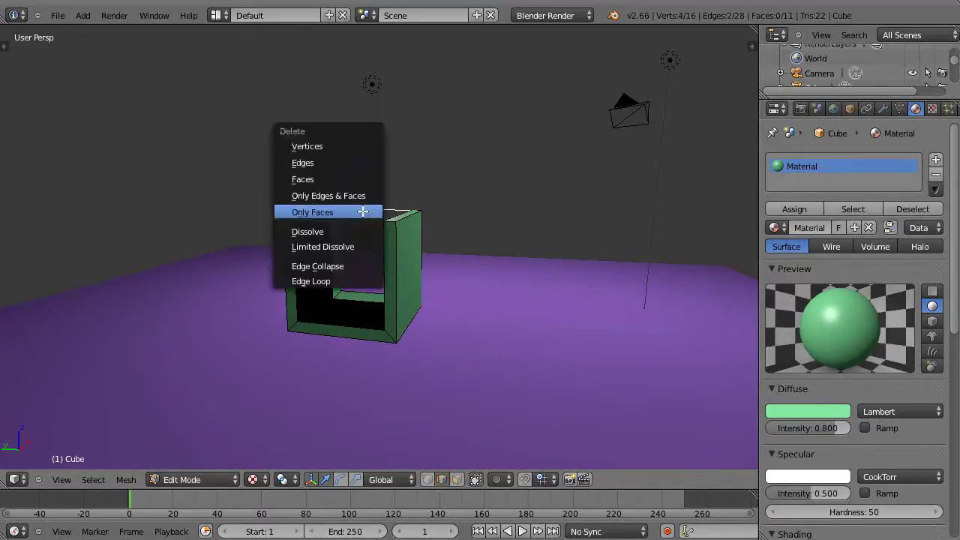
{"action": "left_click", "coordinate": [318, 164]}
{"action": "middle_click_drag", "start_coordinate": [395, 281], "coordinate": [525, 322]}
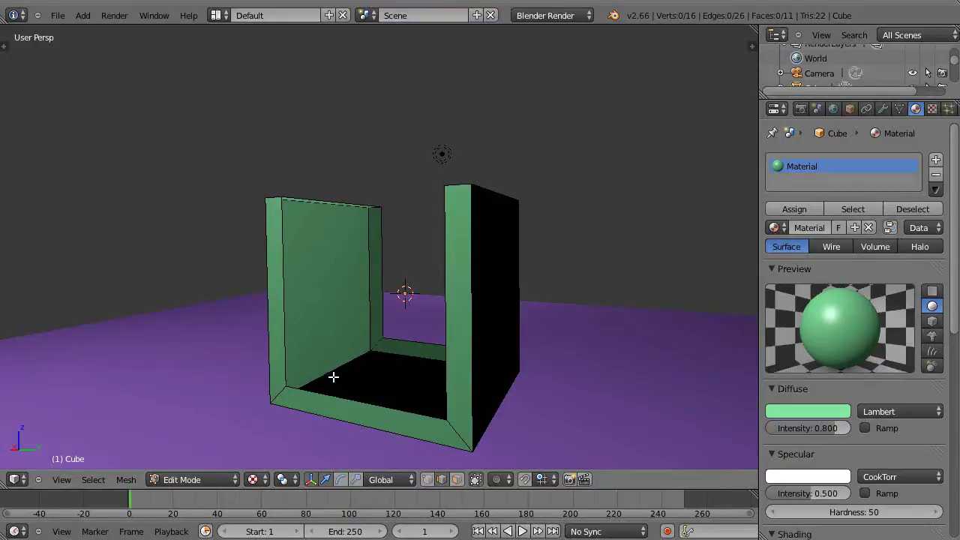
In vertex select mode, fill the left wall's inner face from its four corners
{"action": "left_click", "coordinate": [427, 480]}
{"action": "right_click", "coordinate": [289, 388]}
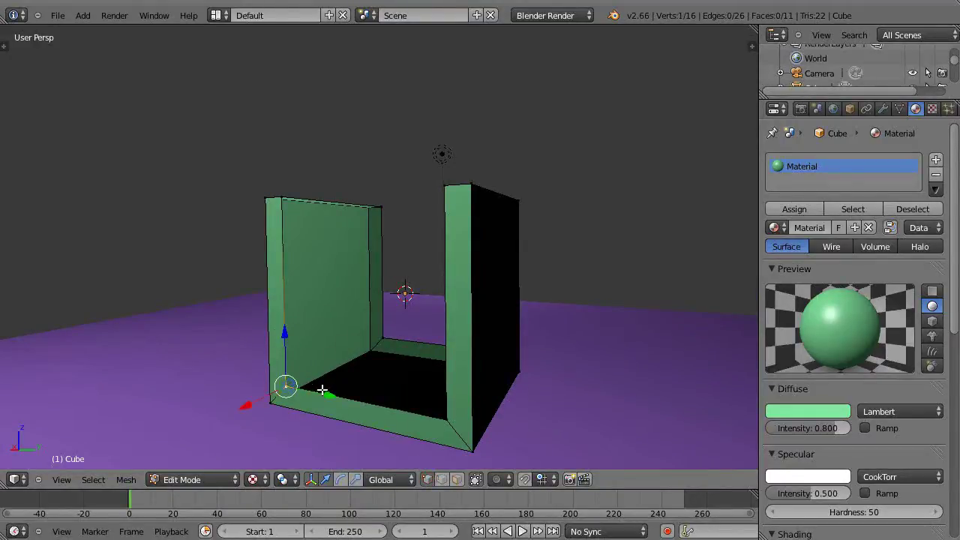
{"action": "right_click", "coordinate": [384, 339], "text": "shift"}
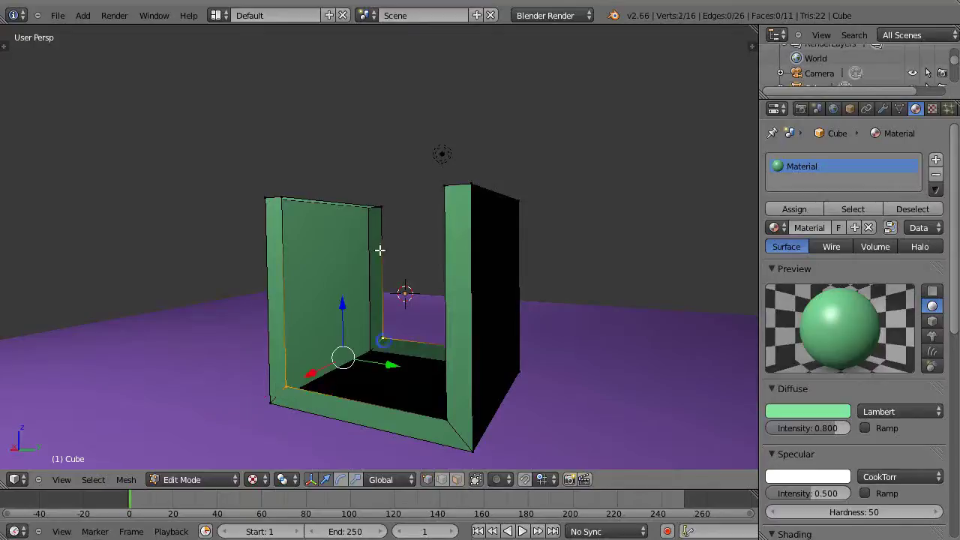
{"action": "right_click", "coordinate": [382, 209], "text": "shift"}
{"action": "right_click", "coordinate": [283, 199], "text": "shift"}
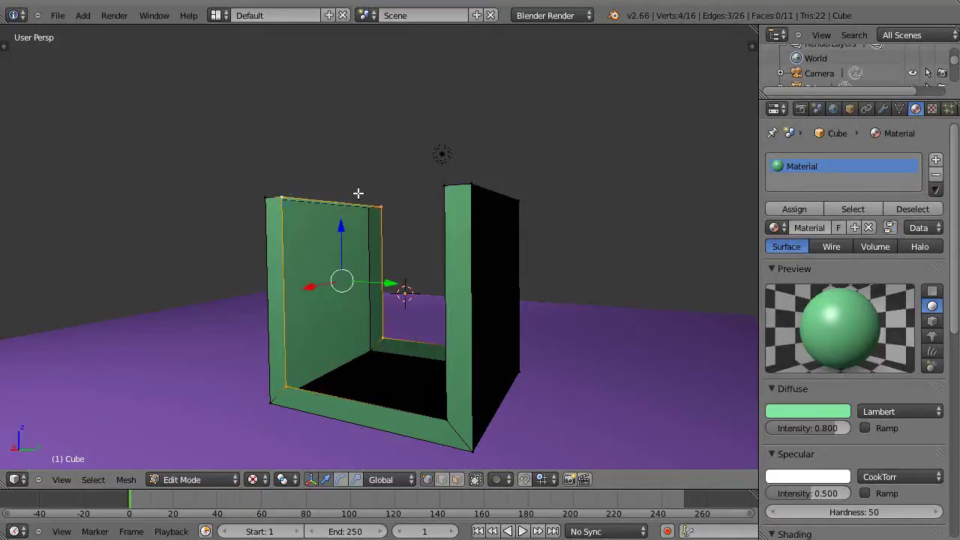
{"action": "key", "text": "f"}
Fill the open floor with a face between its four corner vertices
{"action": "middle_click_drag", "start_coordinate": [298, 309], "coordinate": [339, 335]}
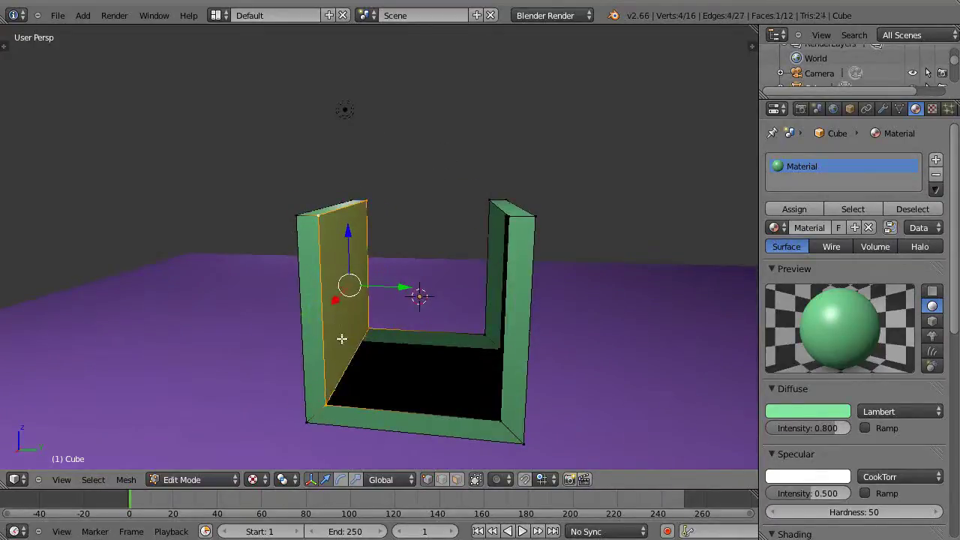
{"action": "right_click", "coordinate": [369, 329]}
{"action": "right_click", "coordinate": [332, 404], "text": "shift"}
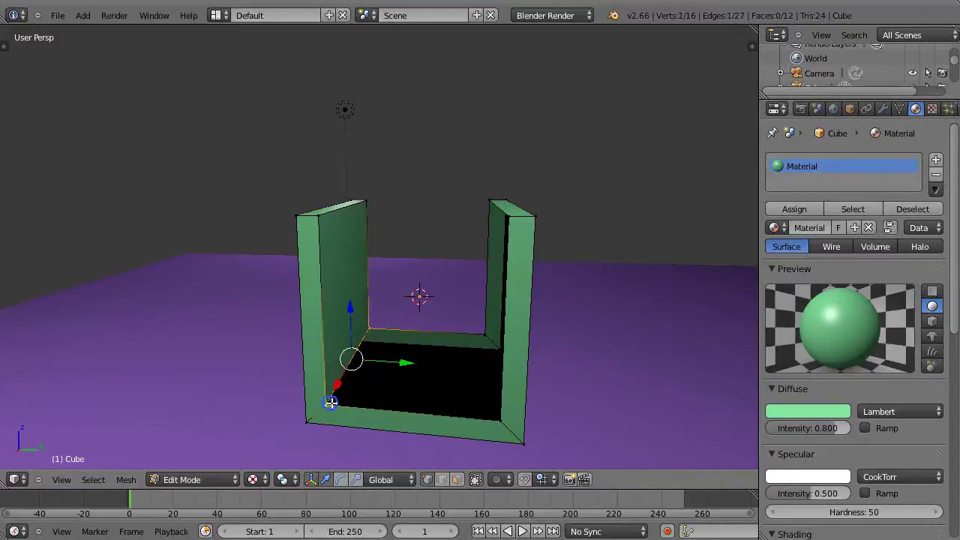
{"action": "right_click", "coordinate": [492, 420], "text": "shift"}
{"action": "right_click", "coordinate": [481, 333], "text": "shift"}
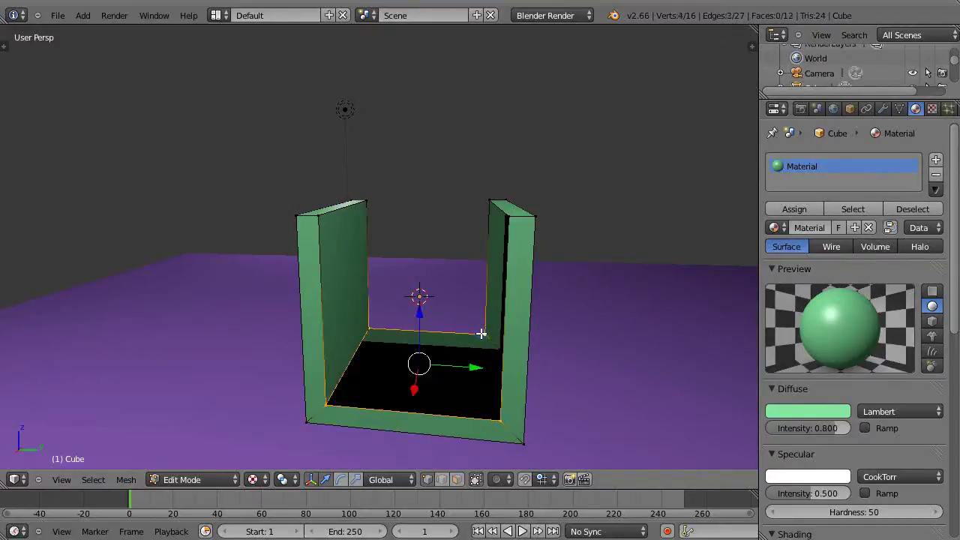
{"action": "key", "text": "f"}
Fill the open right wall with a face between its four corner vertices
{"action": "middle_click_drag", "start_coordinate": [420, 375], "coordinate": [457, 325]}
{"action": "right_click", "coordinate": [459, 327]}
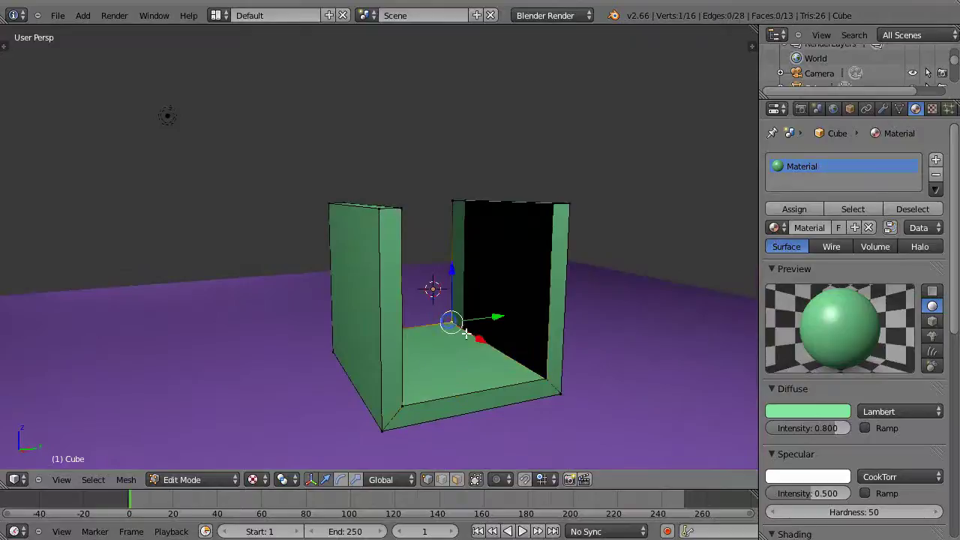
{"action": "right_click", "coordinate": [539, 381], "text": "shift"}
{"action": "right_click", "coordinate": [554, 213], "text": "shift"}
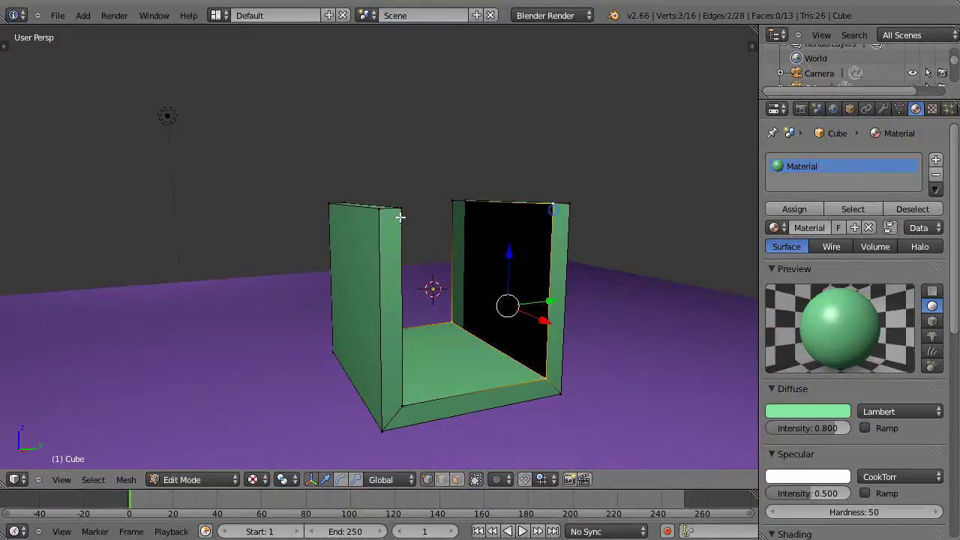
{"action": "right_click", "coordinate": [453, 203], "text": "shift"}
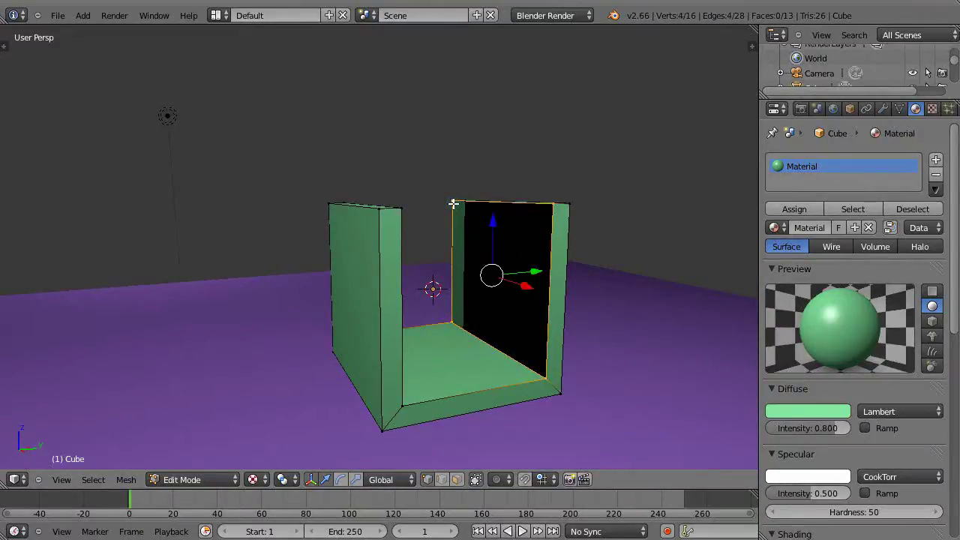
{"action": "key", "text": "f"}
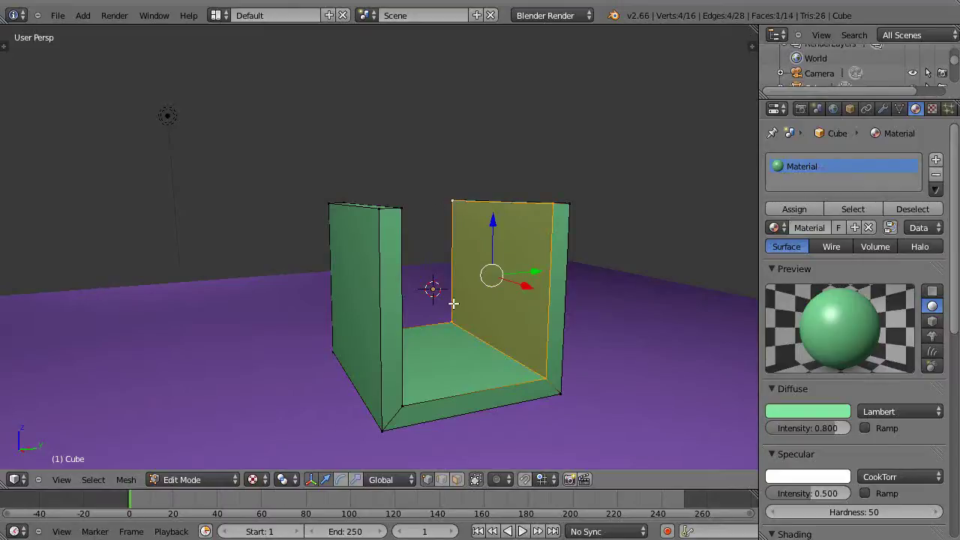
{"action": "scroll", "coordinate": [453, 303], "scroll_direction": "down", "scroll_amount": 3}
{"action": "key", "text": "Tab"}
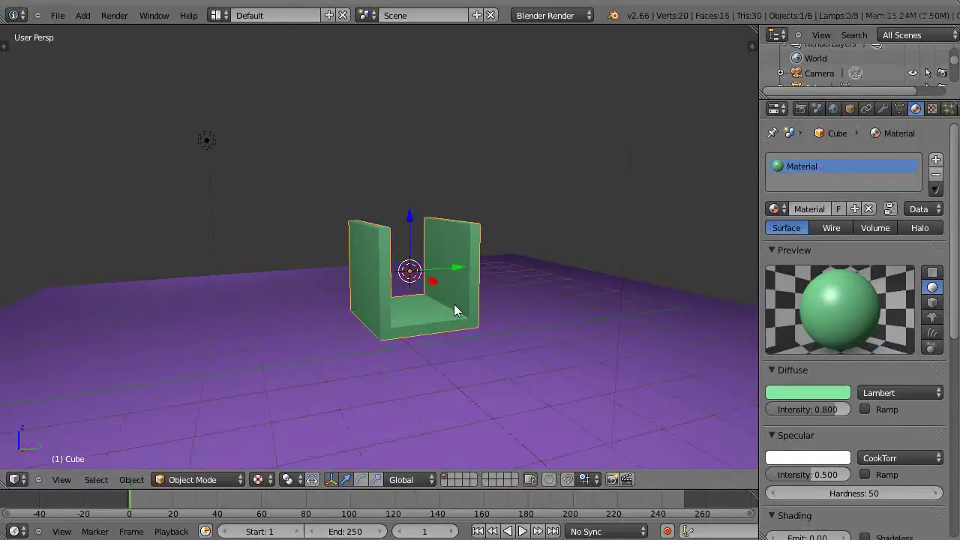
{"action": "key", "text": "Tab"}
{"action": "key", "text": "a"}
{"action": "key", "text": "a"}
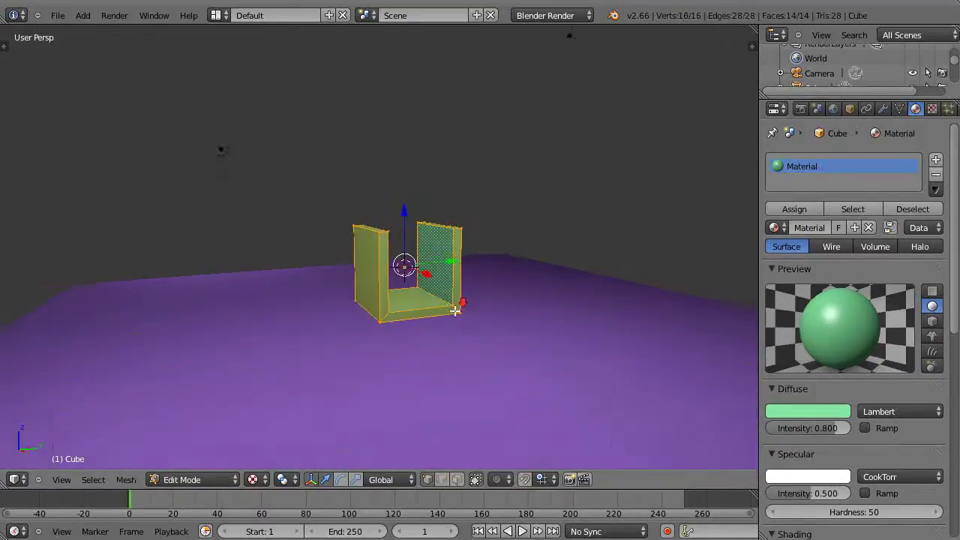
{"action": "middle_click_drag", "start_coordinate": [454, 306], "coordinate": [467, 334]}
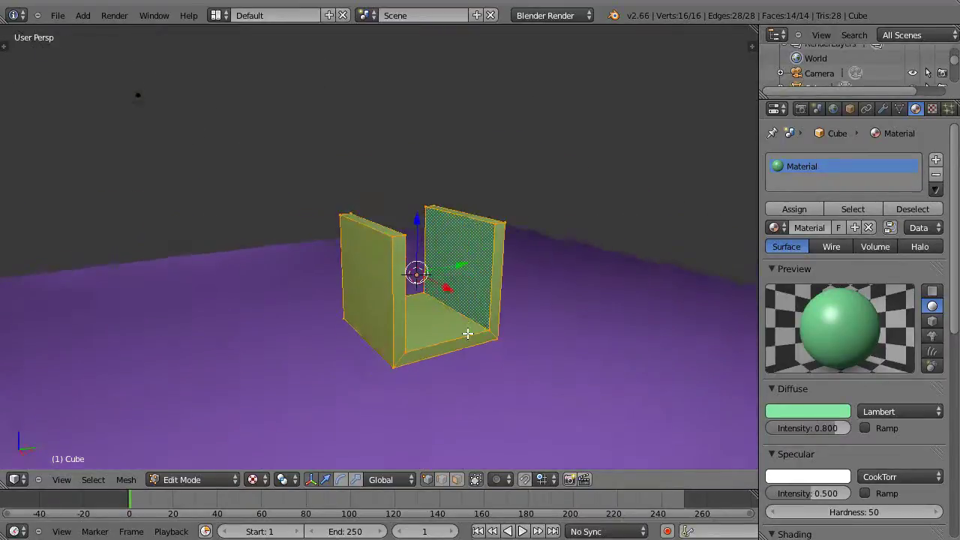
{"action": "scroll", "coordinate": [468, 333], "scroll_direction": "up", "scroll_amount": 3}
{"action": "scroll", "coordinate": [350, 237], "scroll_direction": "down", "scroll_amount": 3}
{"action": "key", "text": "ctrl+b"}
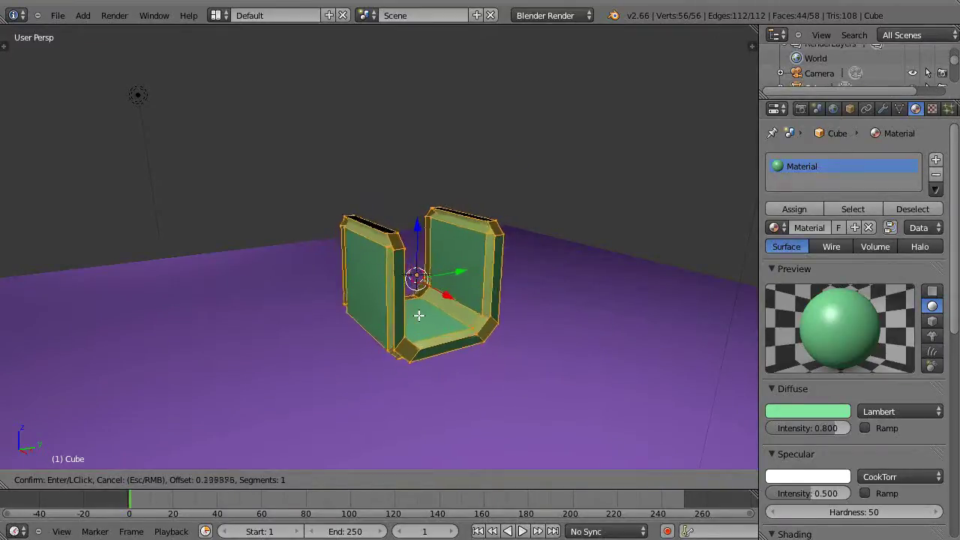
{"action": "left_click", "coordinate": [448, 356]}
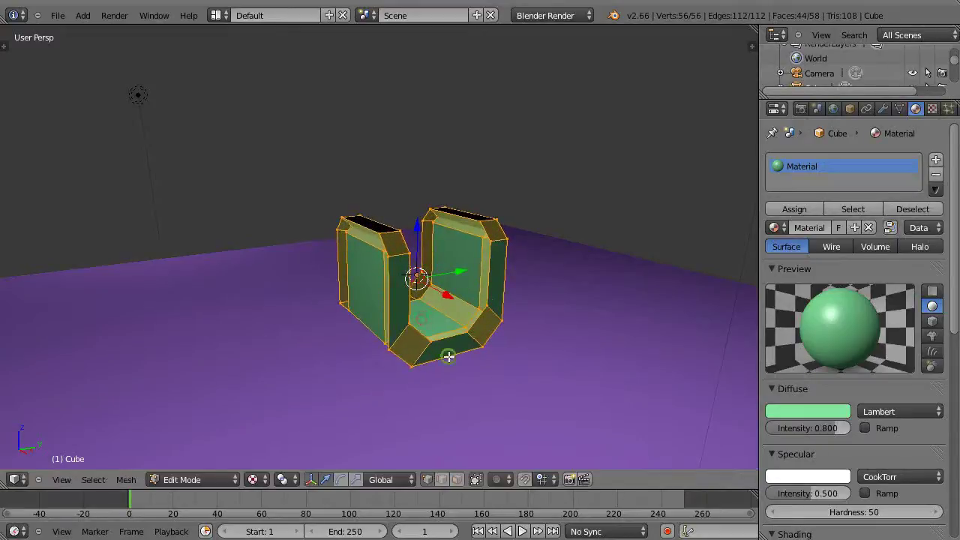
{"action": "middle_click_drag", "start_coordinate": [449, 357], "coordinate": [433, 334]}
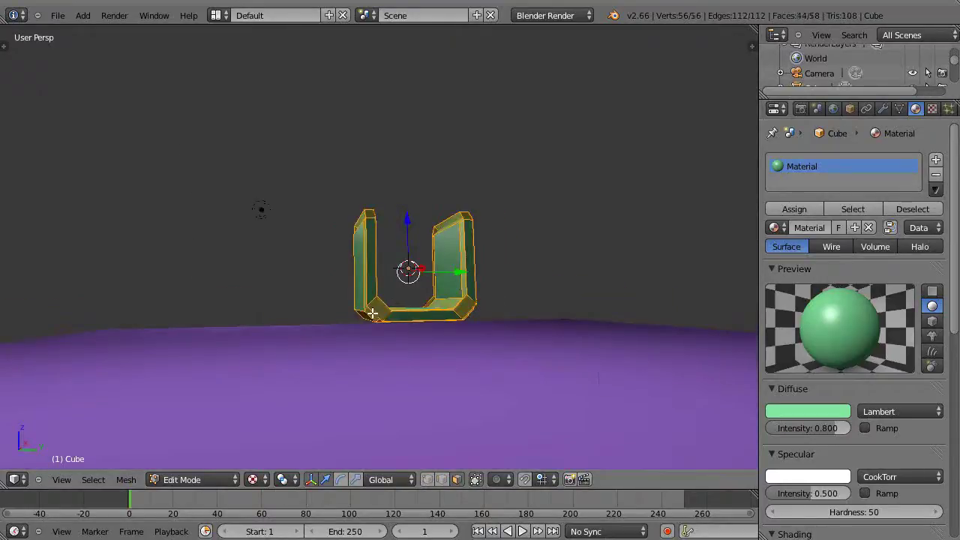
{"action": "middle_click_drag", "start_coordinate": [492, 319], "coordinate": [543, 287]}
{"action": "scroll", "coordinate": [484, 368], "scroll_direction": "up", "scroll_amount": 3}
{"action": "key", "text": "ctrl+z"}
Add a Bevel modifier (width 0.1) from the Modifiers tab and return to Object Mode
{"action": "left_click", "coordinate": [883, 109]}
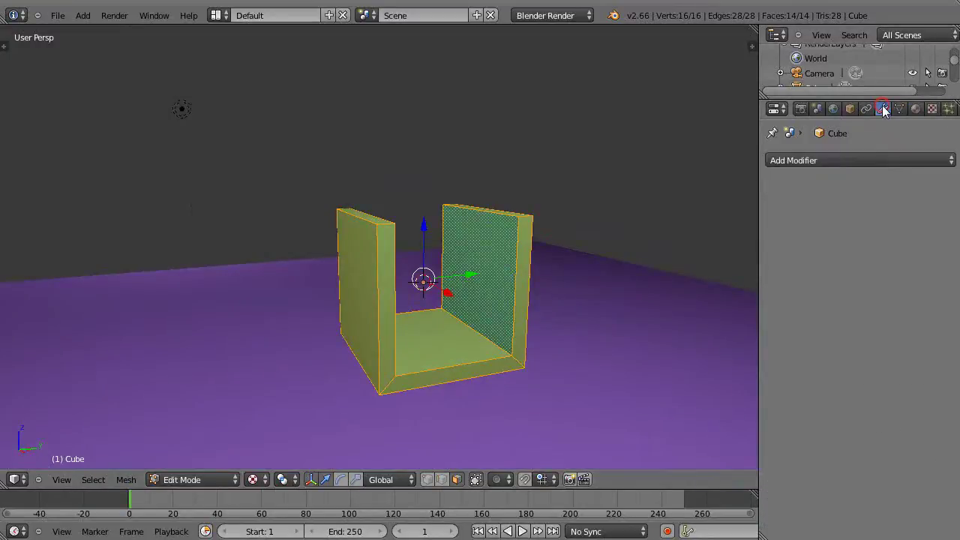
{"action": "left_click", "coordinate": [836, 160]}
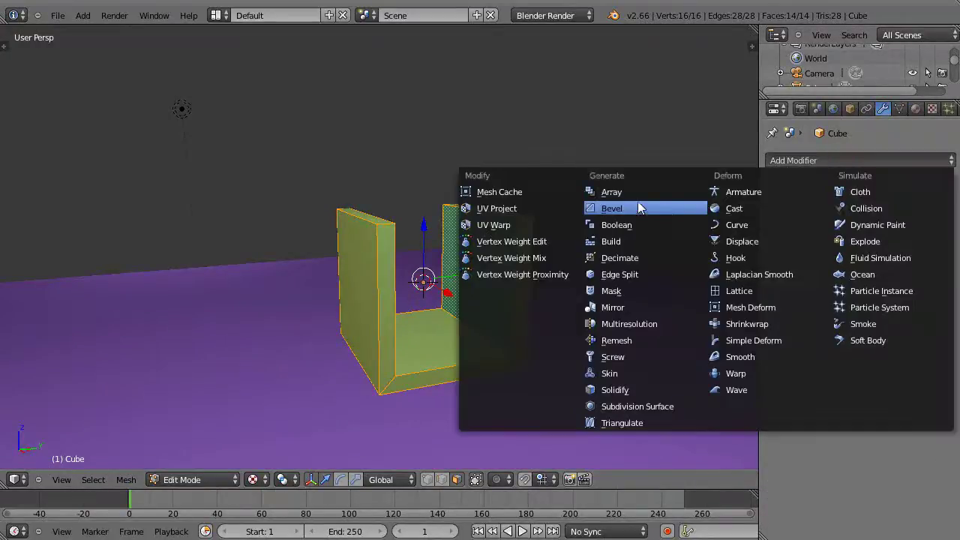
{"action": "left_click", "coordinate": [634, 208]}
{"action": "key", "text": "Tab"}
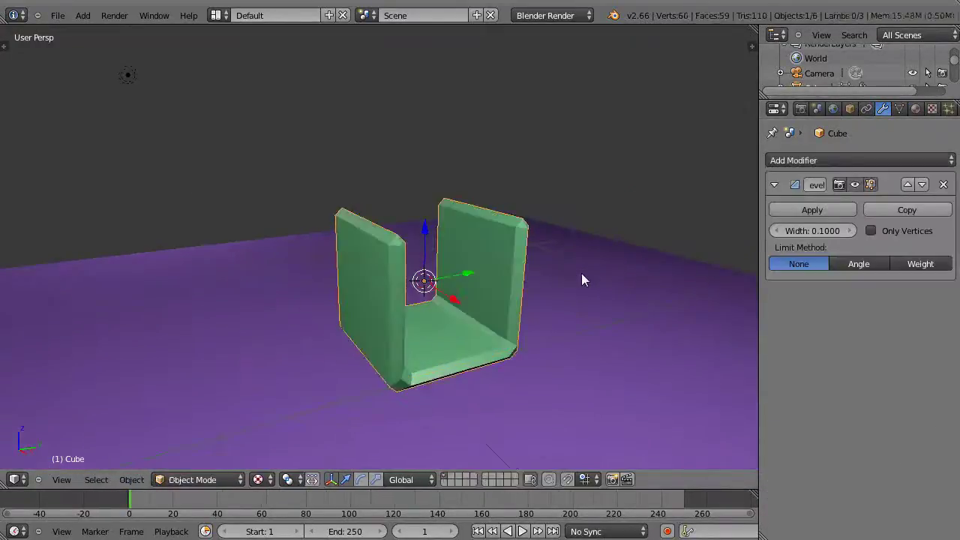
{"action": "middle_click_drag", "start_coordinate": [572, 280], "coordinate": [389, 246]}
{"action": "scroll", "coordinate": [521, 267], "scroll_direction": "down", "scroll_amount": 5}
Scale the bevelled mesh along the X axis into a long trough, then orbit to inspect it
{"action": "key", "text": "s"}
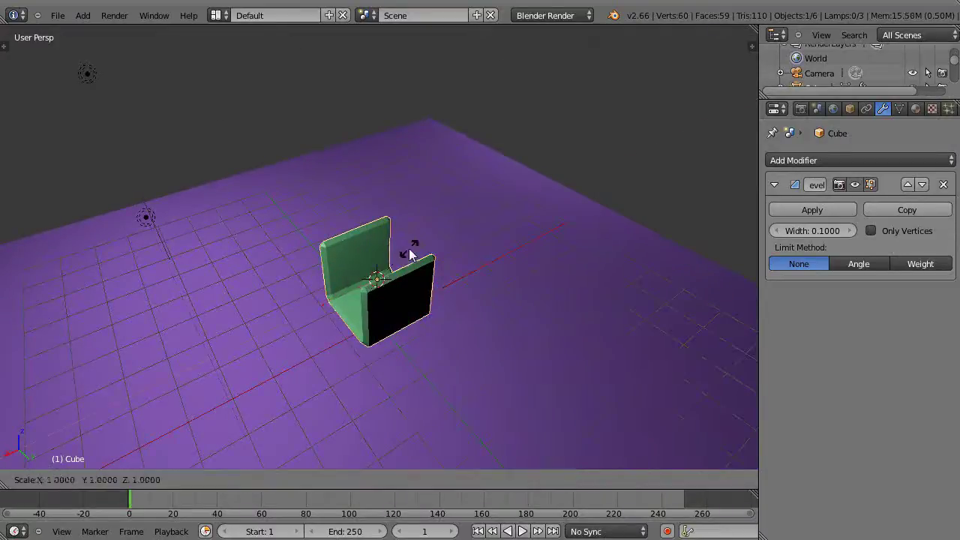
{"action": "key", "text": "x"}
{"action": "left_click", "coordinate": [596, 245]}
{"action": "middle_click_drag", "start_coordinate": [432, 294], "coordinate": [476, 251]}
{"action": "scroll", "coordinate": [461, 290], "scroll_direction": "down", "scroll_amount": 2}
{"action": "mouse_move", "coordinate": [461, 289]}
{"action": "middle_mouse_down"}
{"action": "mouse_move", "coordinate": [393, 281]}
{"action": "mouse_move", "coordinate": [443, 290]}
{"action": "mouse_move", "coordinate": [417, 278]}
{"action": "mouse_move", "coordinate": [371, 294]}
{"action": "mouse_move", "coordinate": [480, 277]}
{"action": "mouse_move", "coordinate": [531, 289]}
{"action": "mouse_move", "coordinate": [510, 253]}
{"action": "mouse_move", "coordinate": [456, 272]}
{"action": "mouse_move", "coordinate": [434, 294]}
{"action": "mouse_move", "coordinate": [444, 290]}
{"action": "middle_mouse_up"}
{"action": "scroll", "coordinate": [444, 285], "scroll_direction": "down", "scroll_amount": 3}
{"action": "scroll", "coordinate": [422, 282], "scroll_direction": "up", "scroll_amount": 3}
{"action": "scroll", "coordinate": [482, 275], "scroll_direction": "down", "scroll_amount": 2}
{"action": "scroll", "coordinate": [532, 289], "scroll_direction": "up", "scroll_amount": 2}
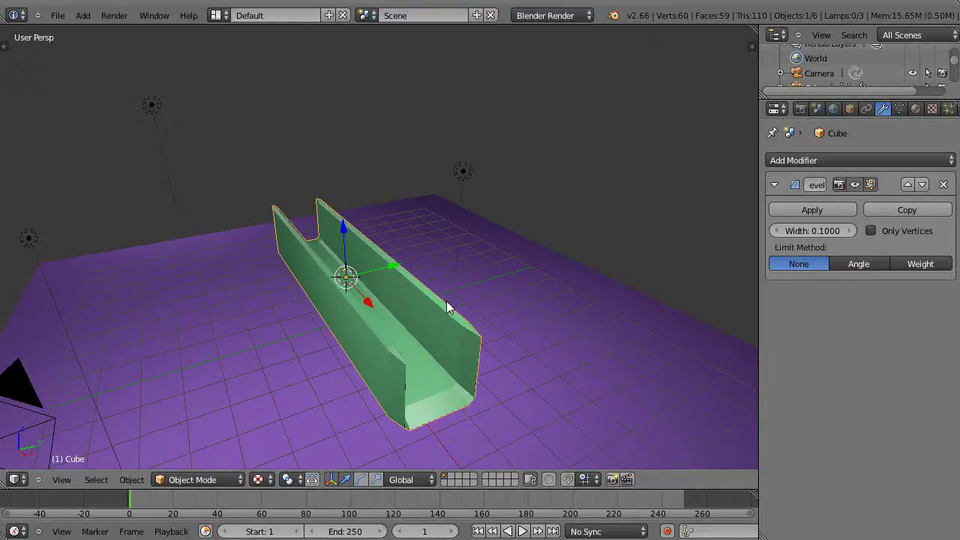
{"action": "middle_click_drag", "start_coordinate": [450, 302], "coordinate": [496, 291]}
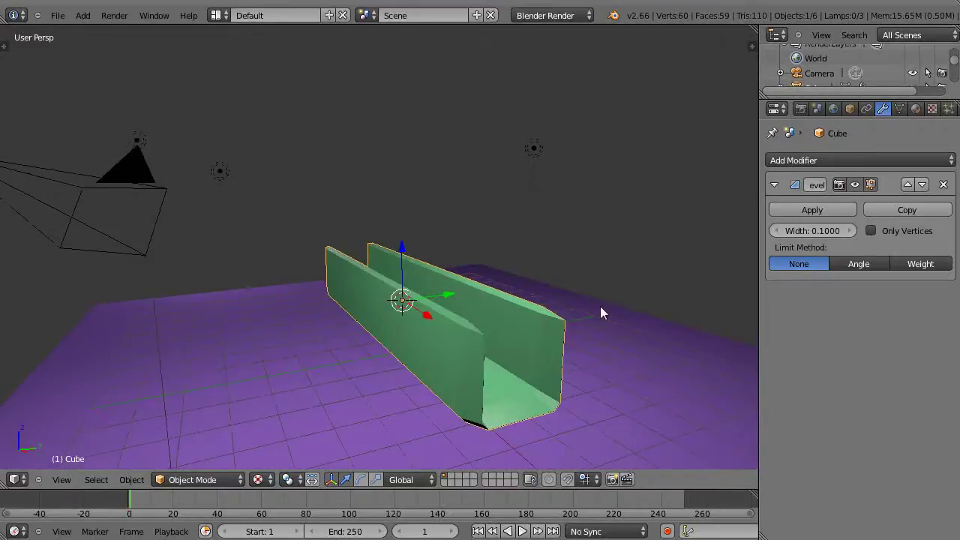